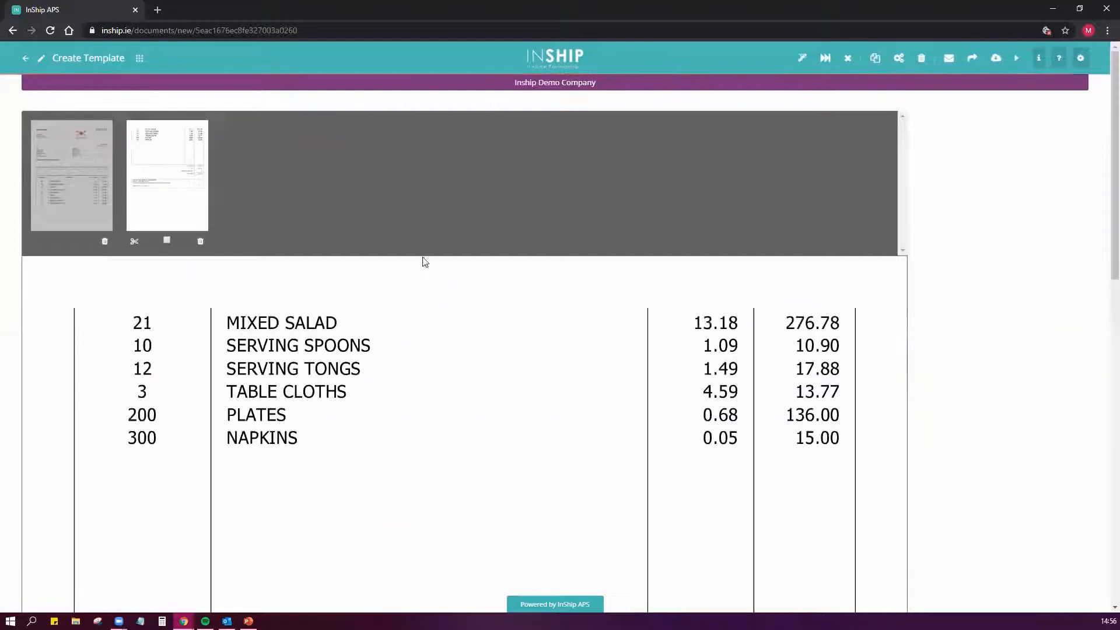
- Create an invoice template from the document's first page for the supplier FOOD - Food Network, filtering suppliers by "food"
scroll(408, 428, down, 1)
scroll(456, 435, down, 7)
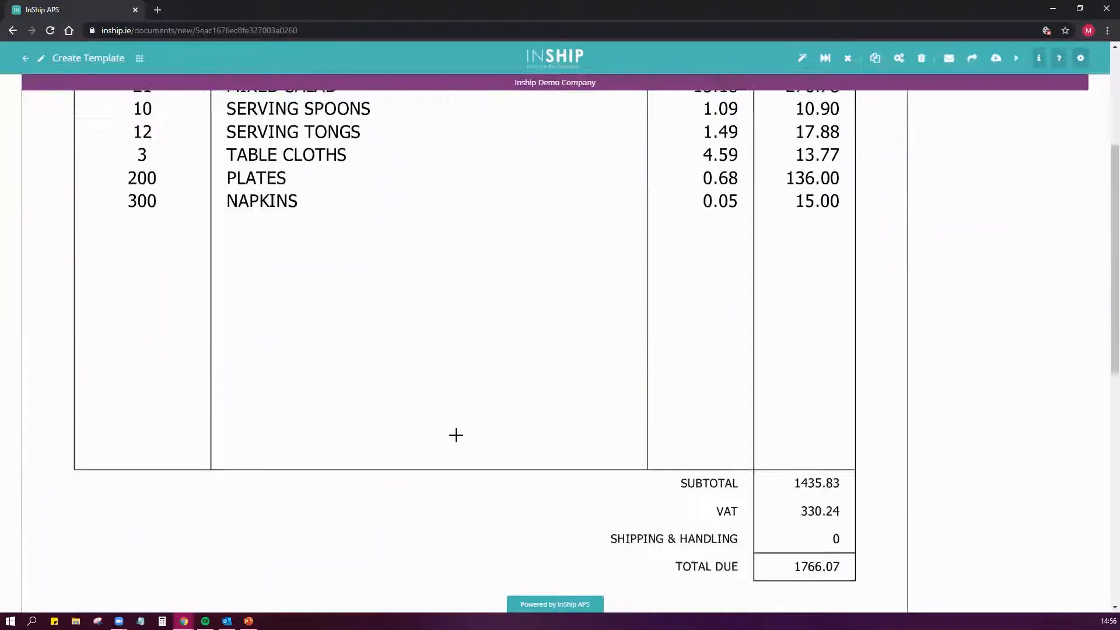
scroll(461, 436, up, 3)
scroll(467, 439, up, 5)
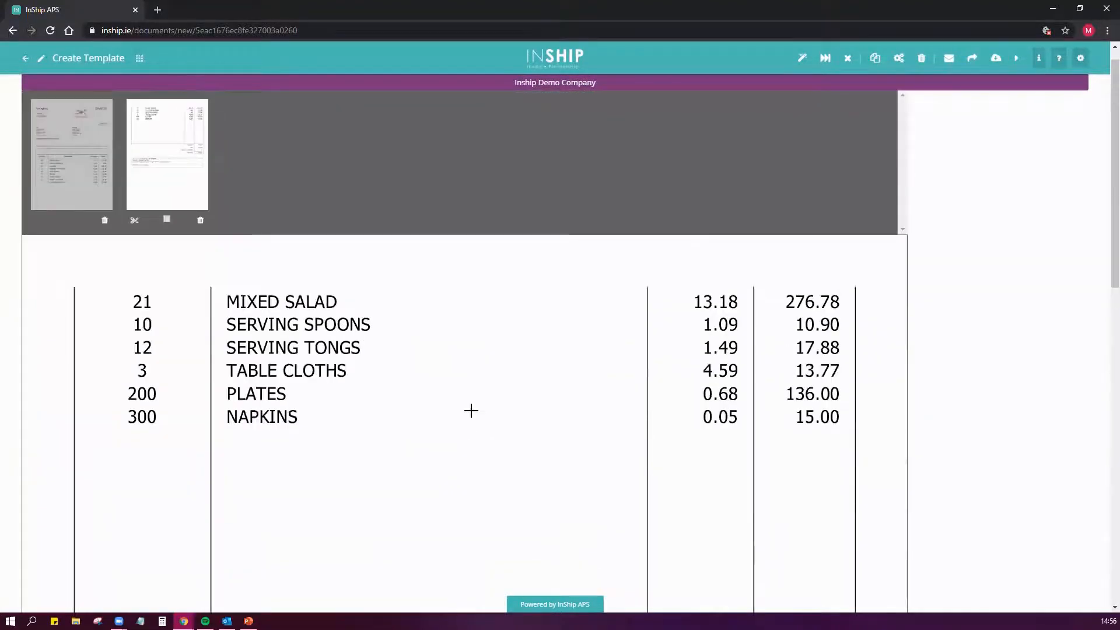
click(92, 190)
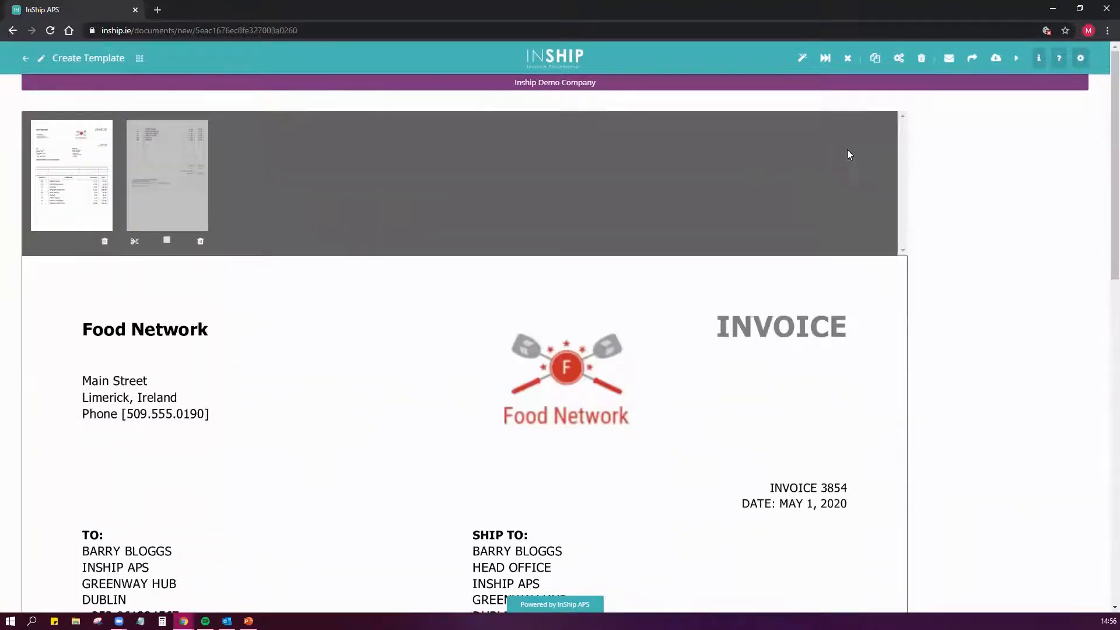
click(802, 59)
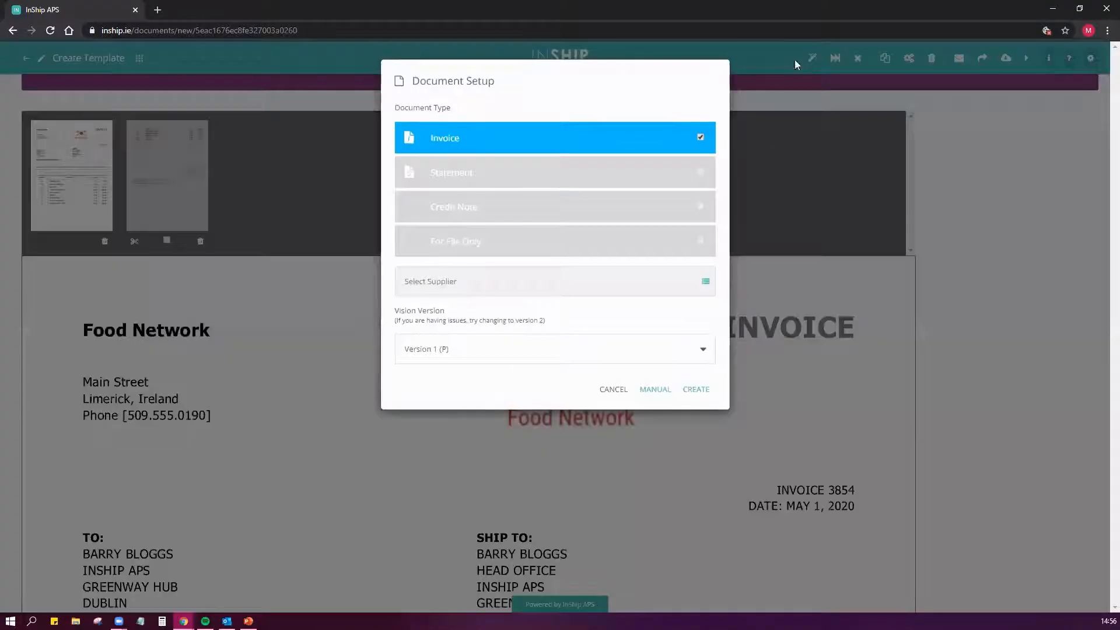
click(706, 283)
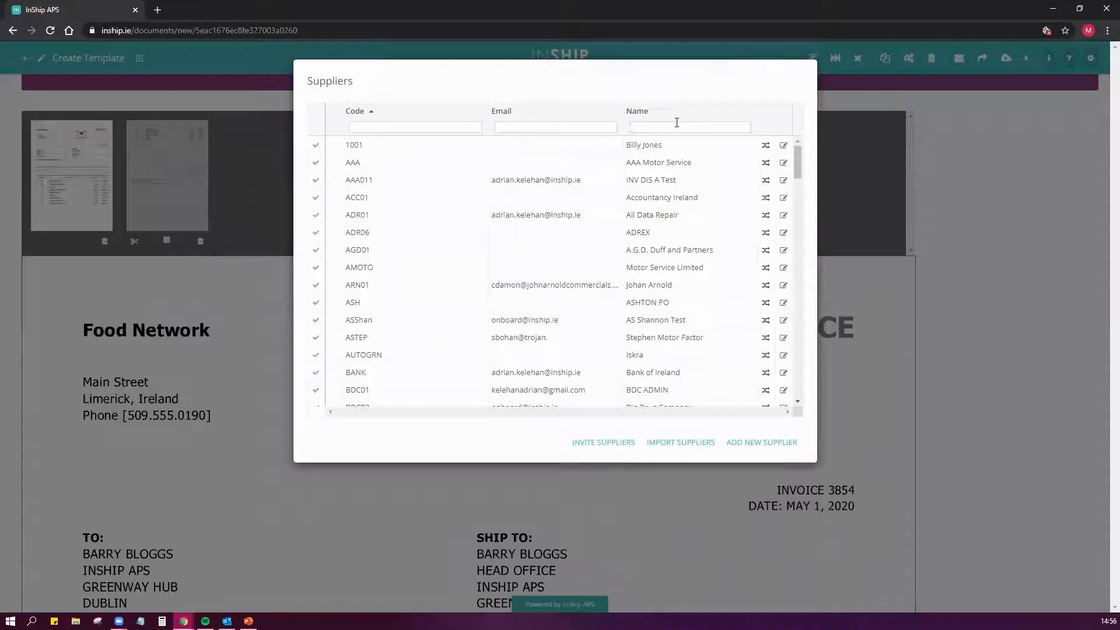
text(food)
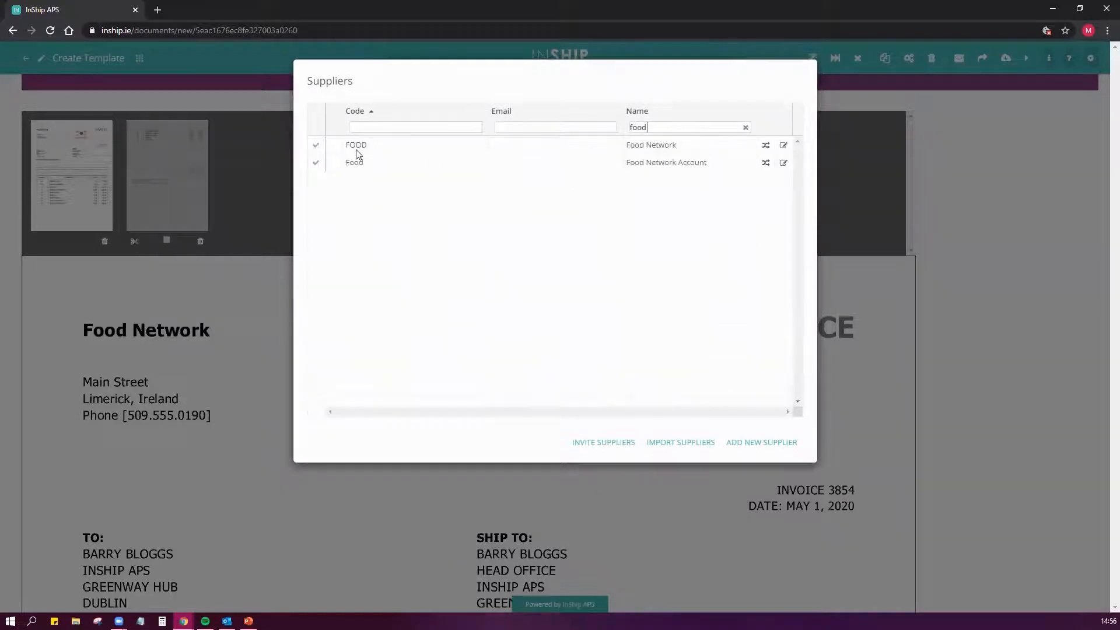
click(315, 146)
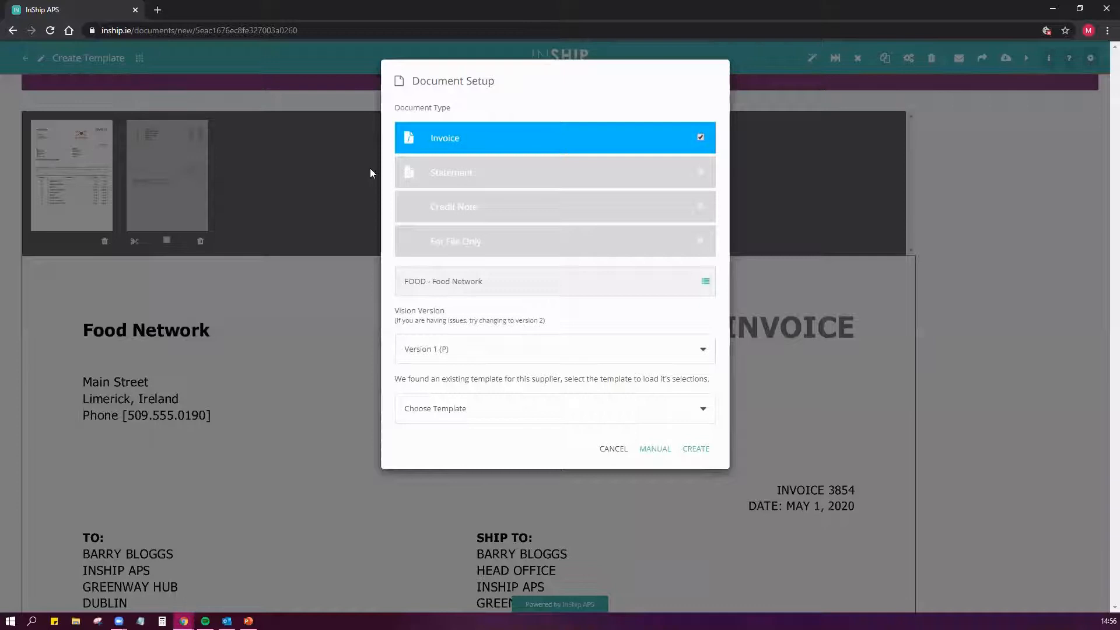
click(699, 449)
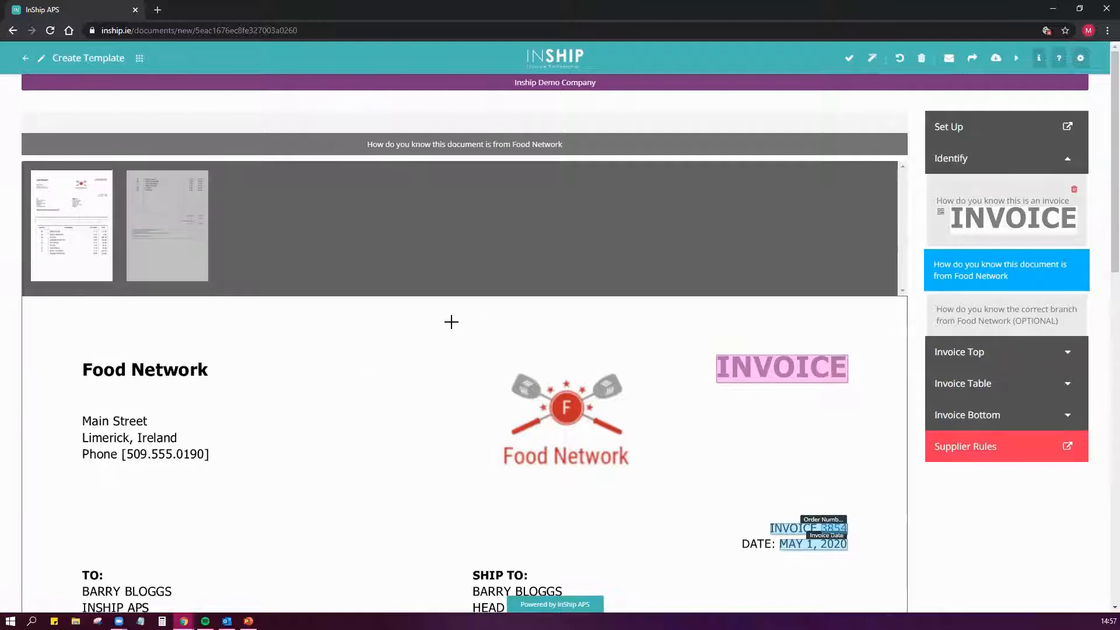
- Highlight the Food Network logo as the identifier showing which supplier the document is from
scroll(461, 370, down, 3)
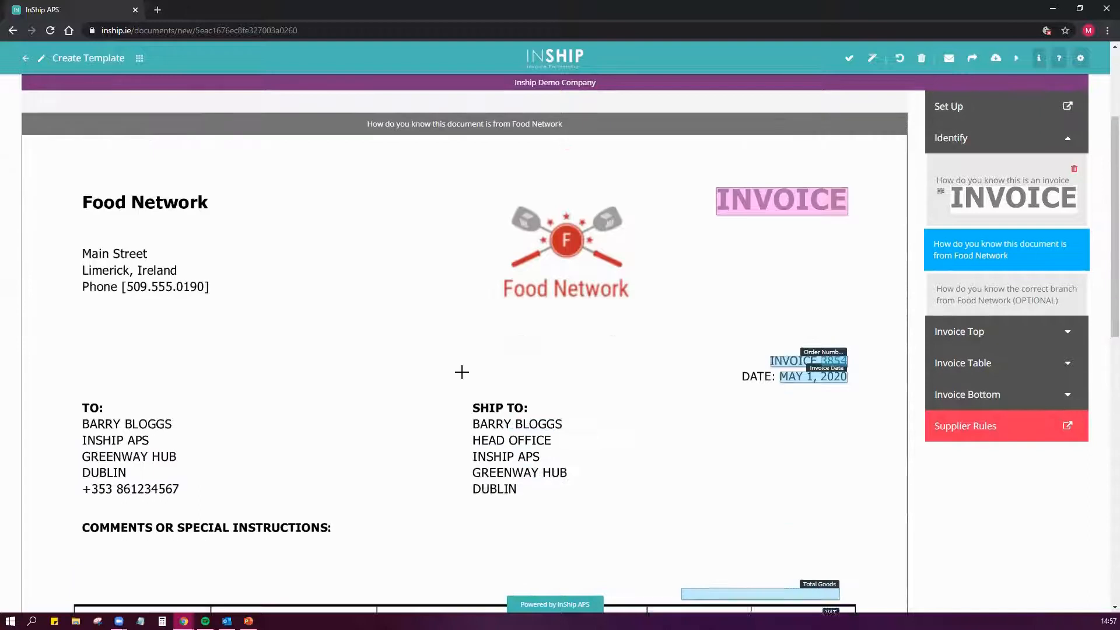
scroll(461, 372, up, 5)
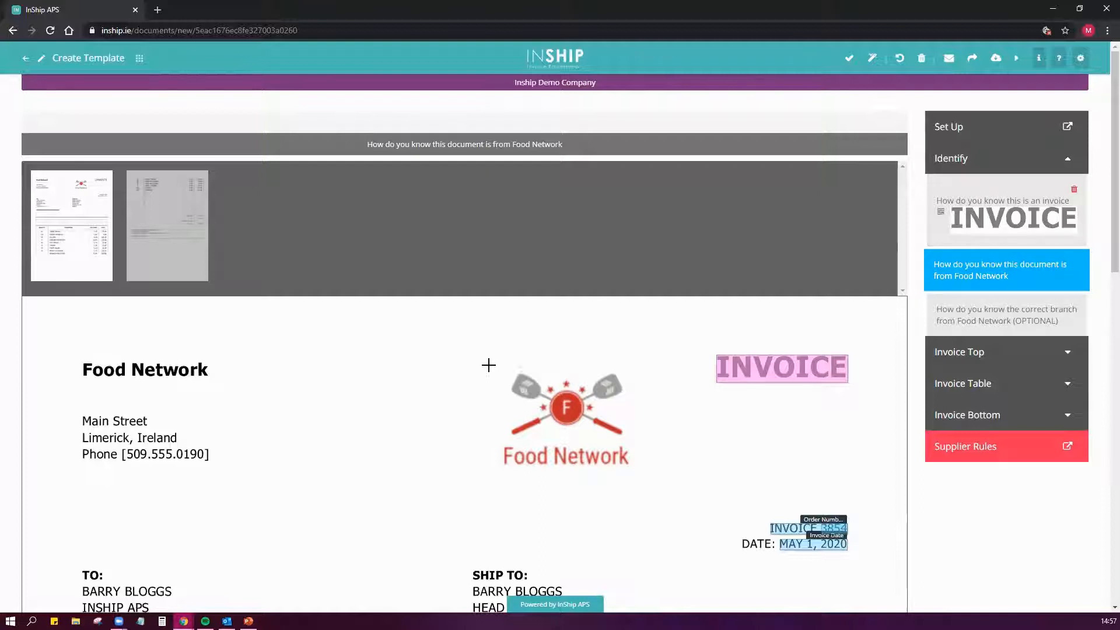
drag(485, 365, 646, 480)
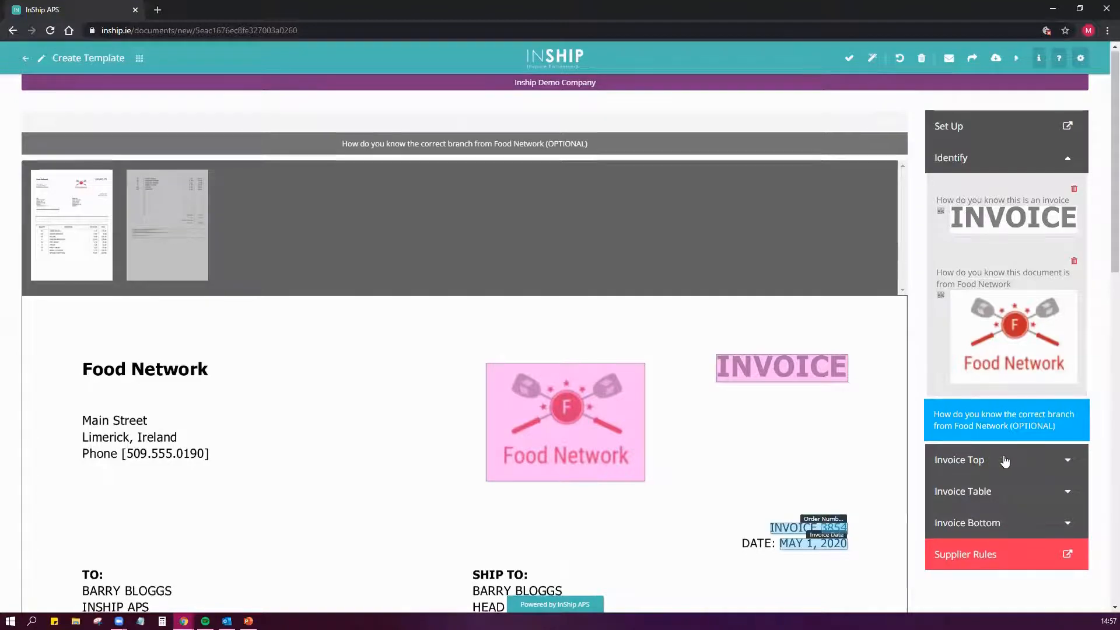
- Remove the wrongly captured Order Number selection from the Invoice Top fields
click(992, 442)
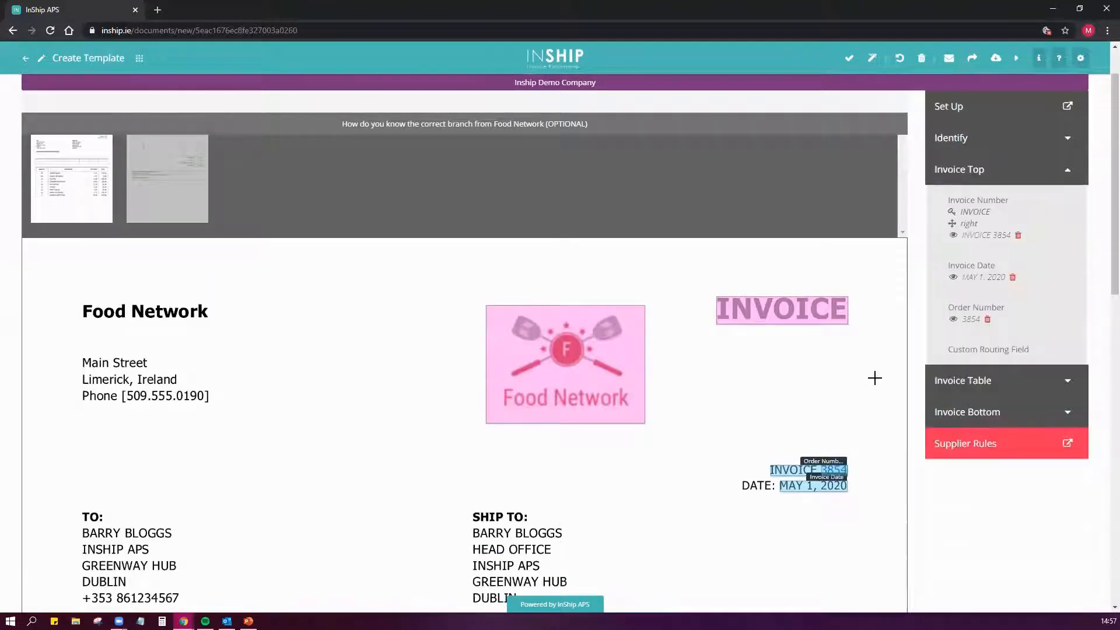
scroll(876, 379, down, 3)
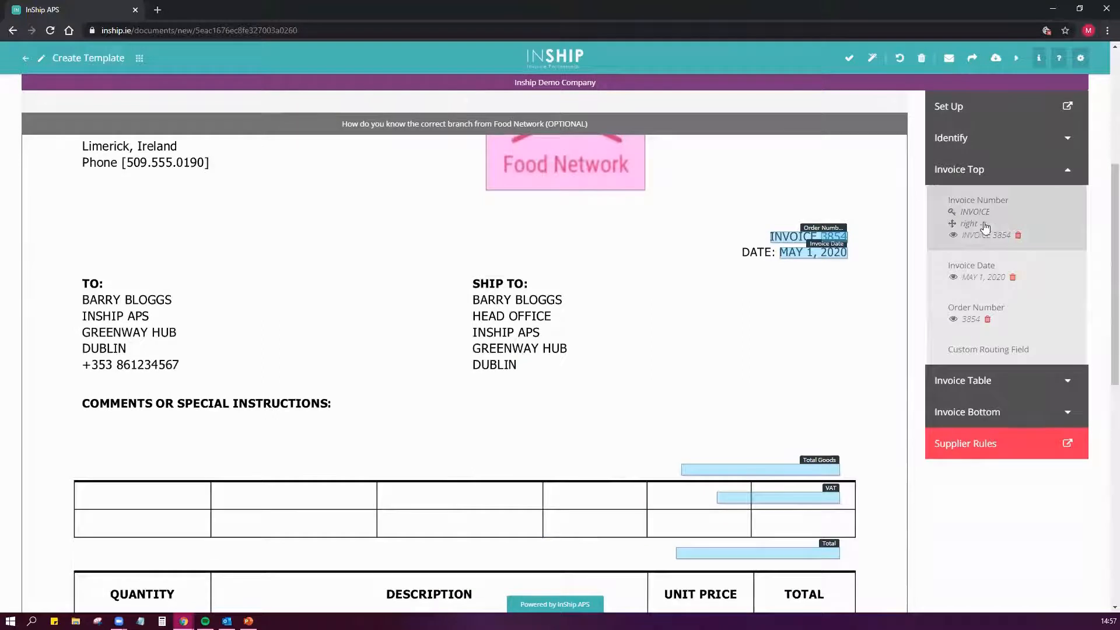
click(988, 320)
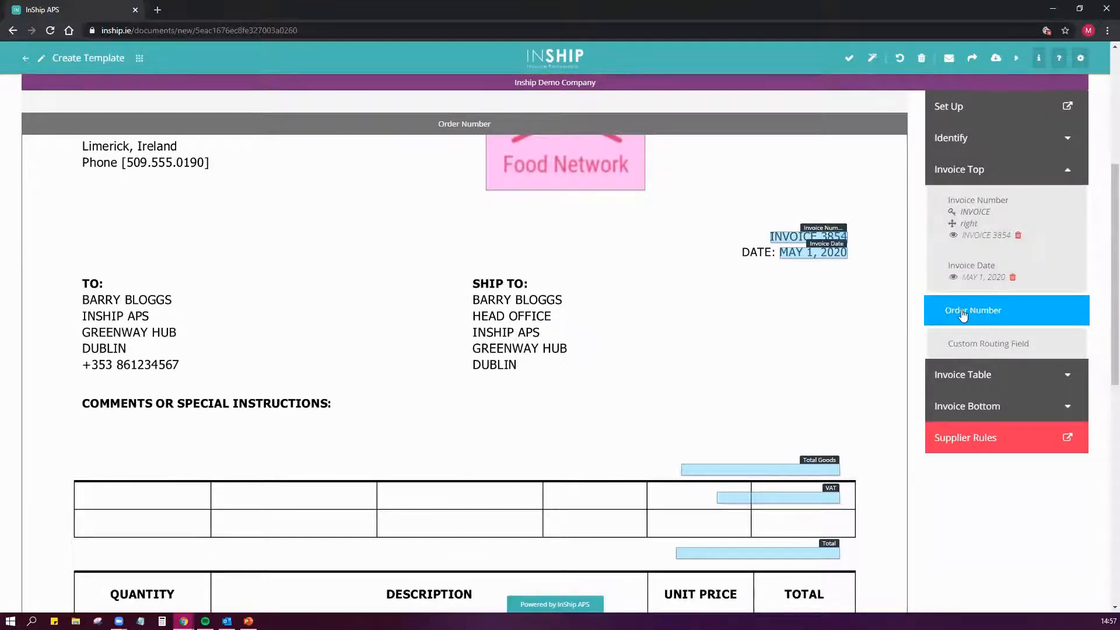
- Redefine the Invoice Date selection so it covers both the "DATE:" label and the date beside it
scroll(963, 315, up, 1)
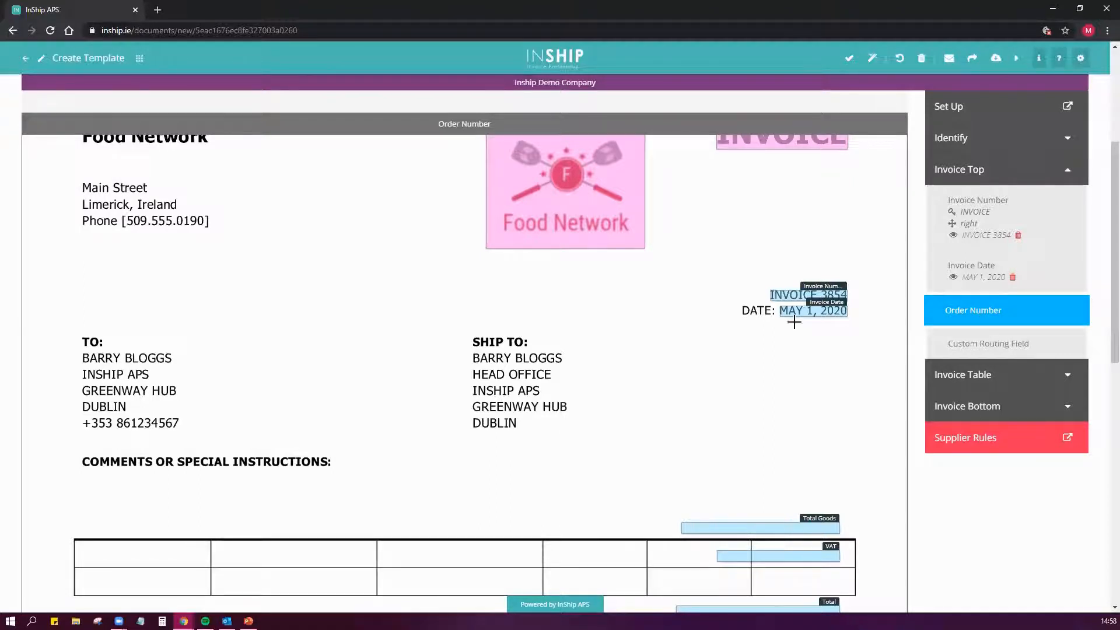
click(823, 313)
drag(740, 304, 849, 320)
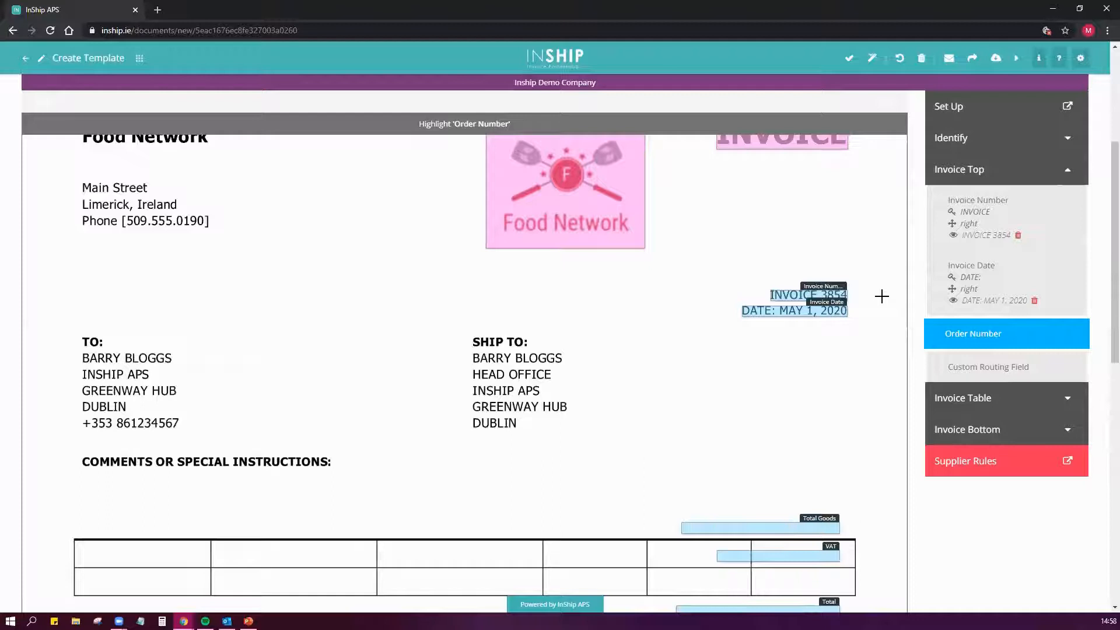
- Map the Quantity field of the Invoice Table to the whole quantity column, down to the bottom of page one
click(994, 401)
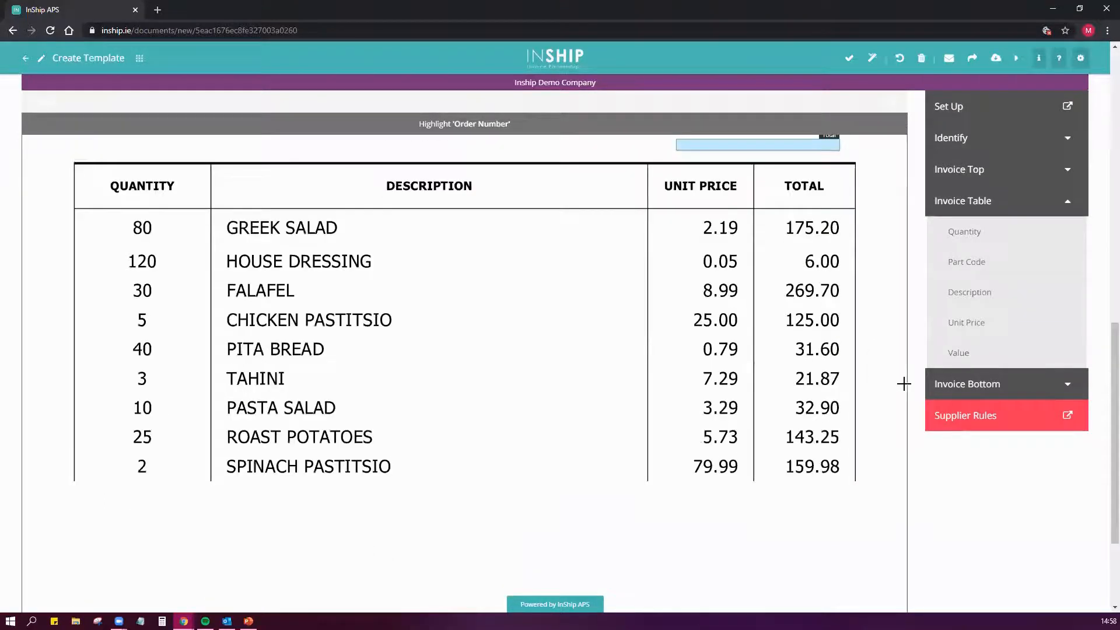
click(994, 239)
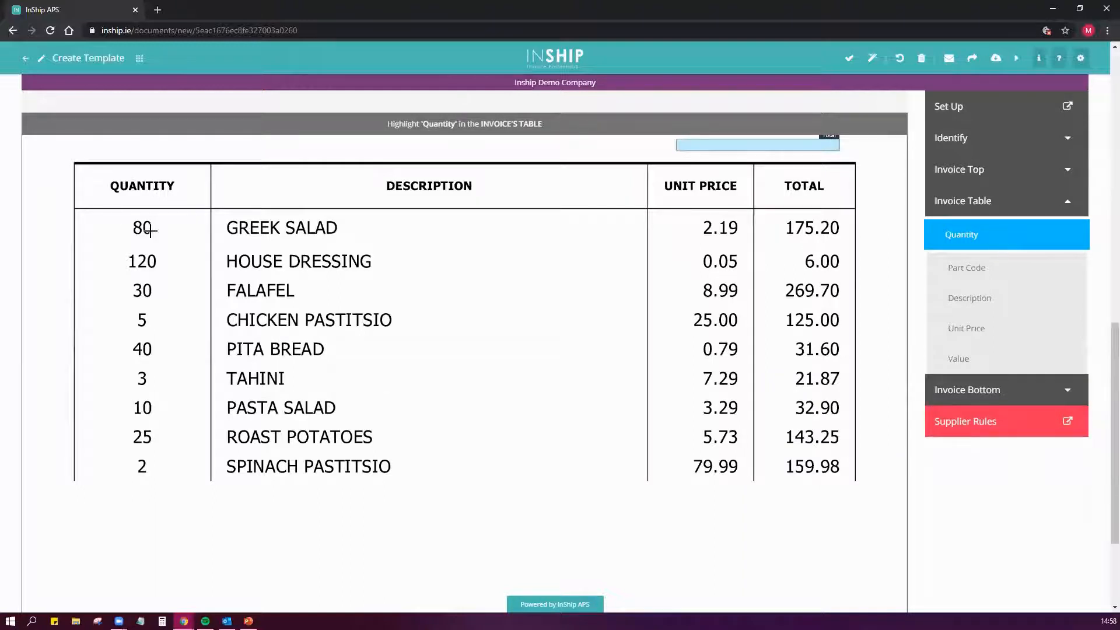
mouse_move(75, 209)
mouse_down()
mouse_move(189, 272)
mouse_move(215, 320)
mouse_move(212, 508)
mouse_move(190, 575)
mouse_move(210, 603)
mouse_move(206, 591)
mouse_move(220, 590)
mouse_move(212, 585)
mouse_up()
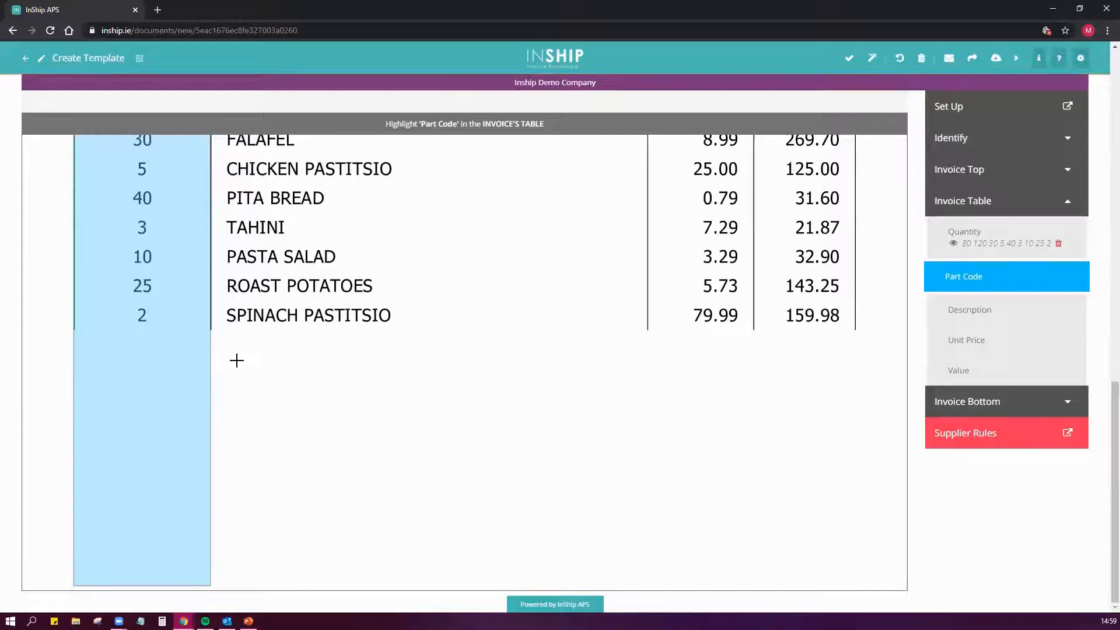
- Skip Part Code and map the Description field to the description column of the first page's table
scroll(370, 563, up, 1)
scroll(187, 365, down, 1)
scroll(630, 518, up, 3)
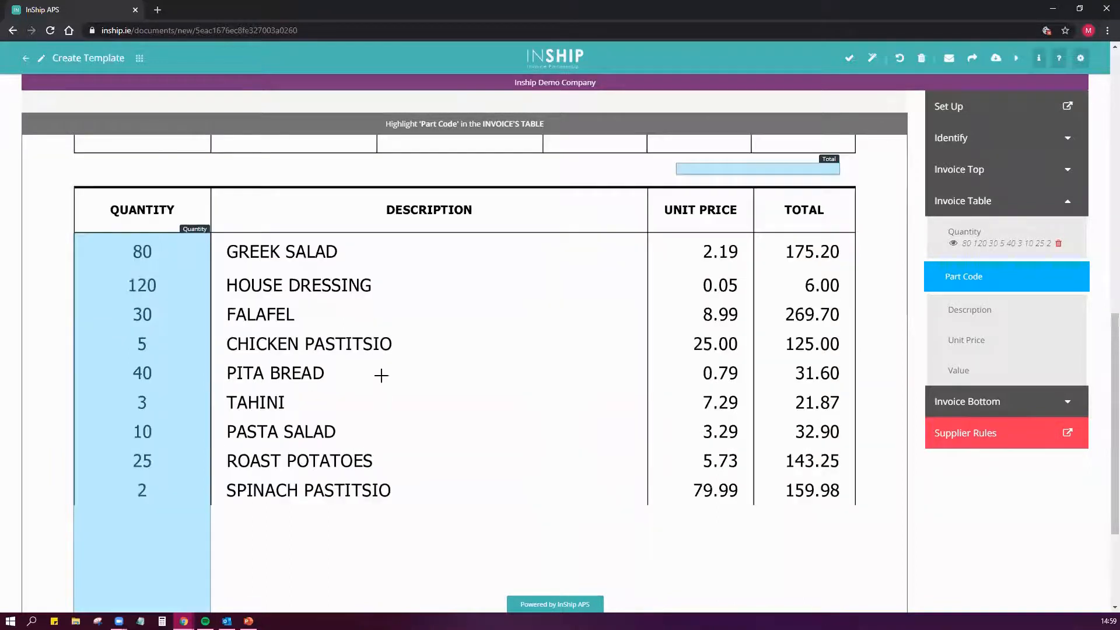
click(978, 312)
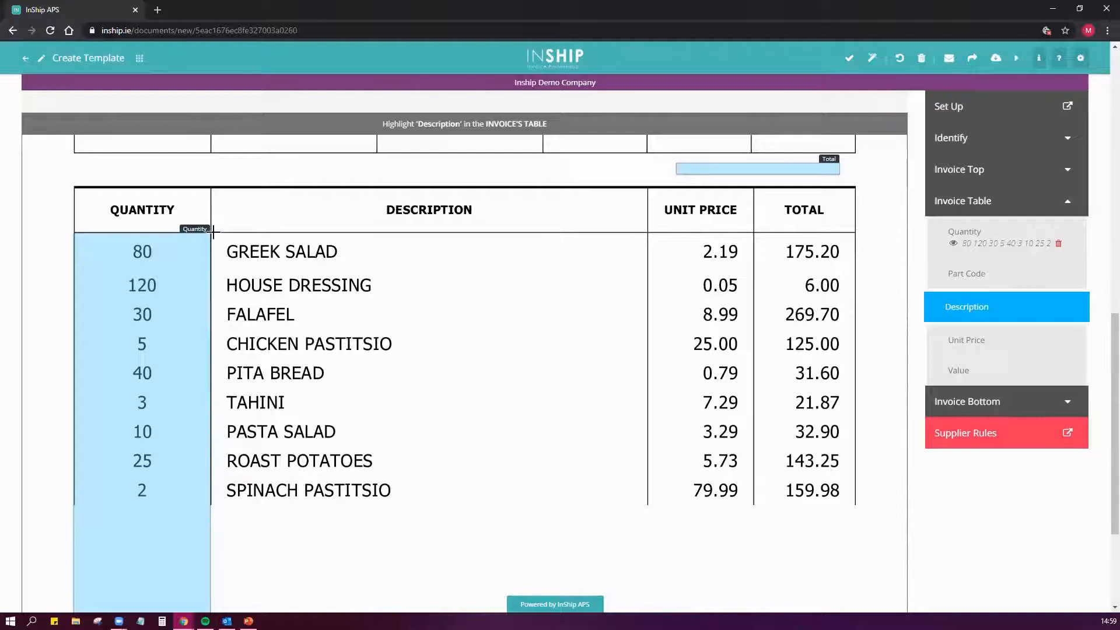
drag(212, 232, 648, 258)
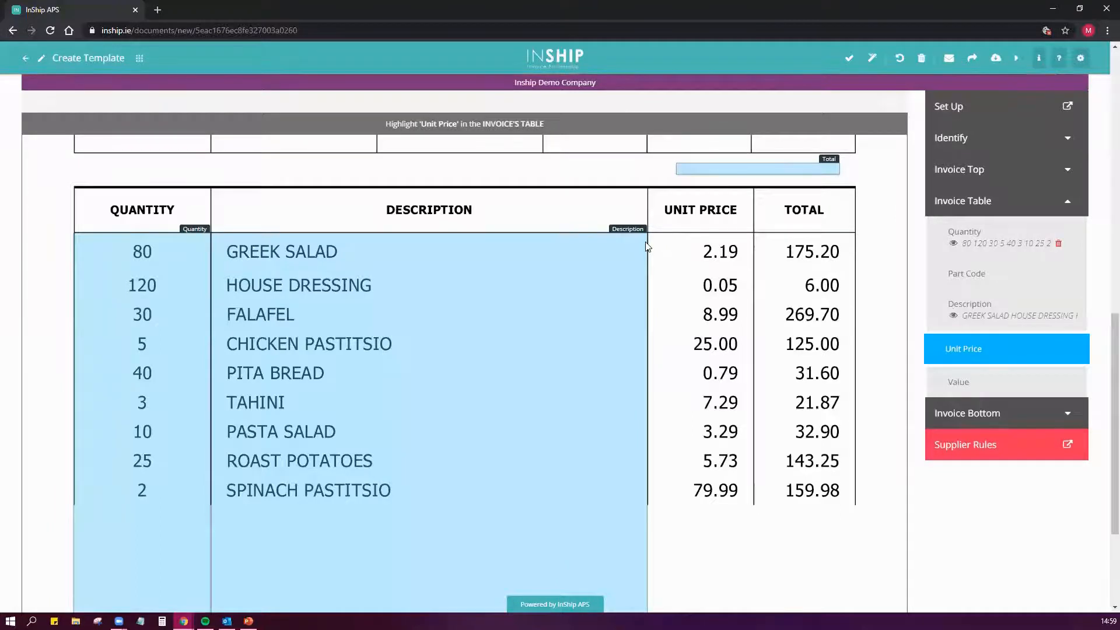
- Map the Unit Price and Value fields to the unit price and total columns on the first page
scroll(641, 251, down, 3)
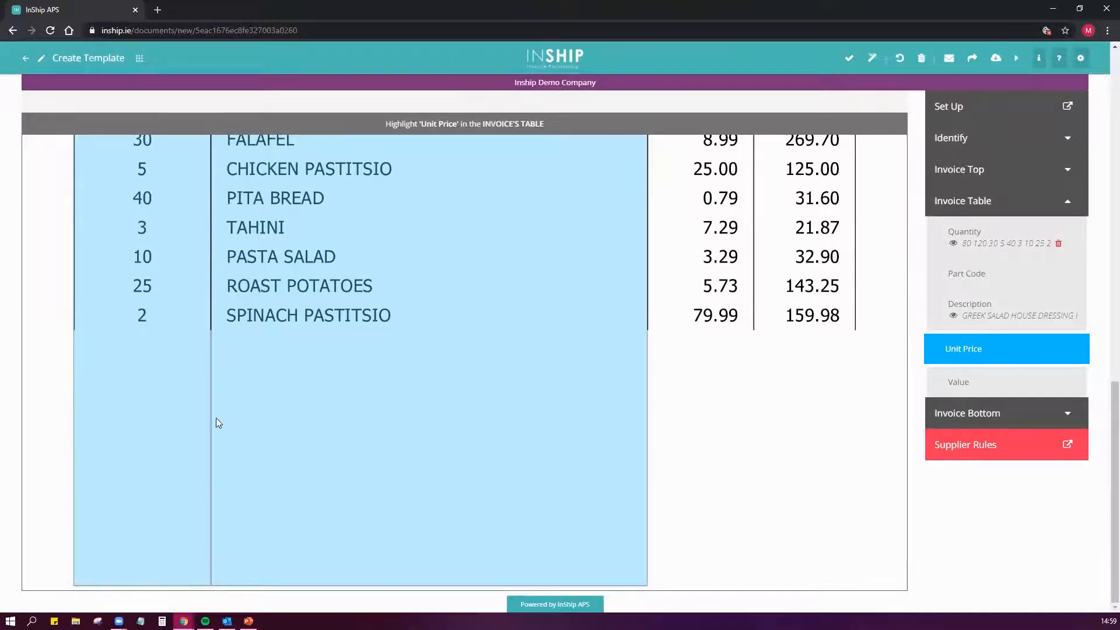
scroll(485, 447, up, 4)
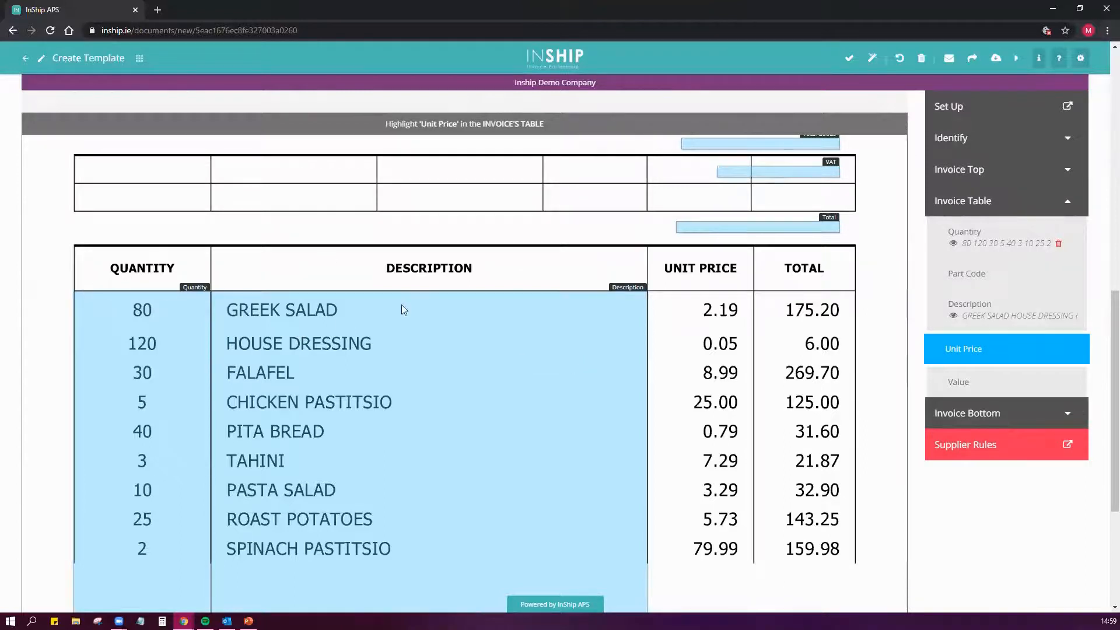
drag(648, 290, 858, 293)
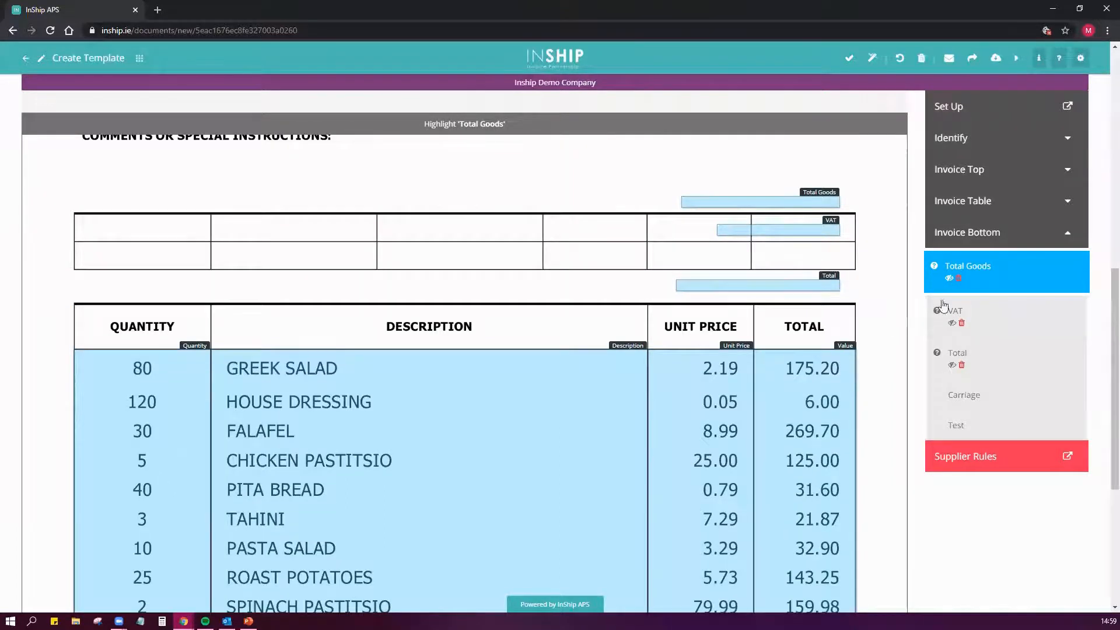
- Delete the misplaced Total Goods, VAT and Total selections from the Invoice Bottom fields
click(958, 280)
click(962, 324)
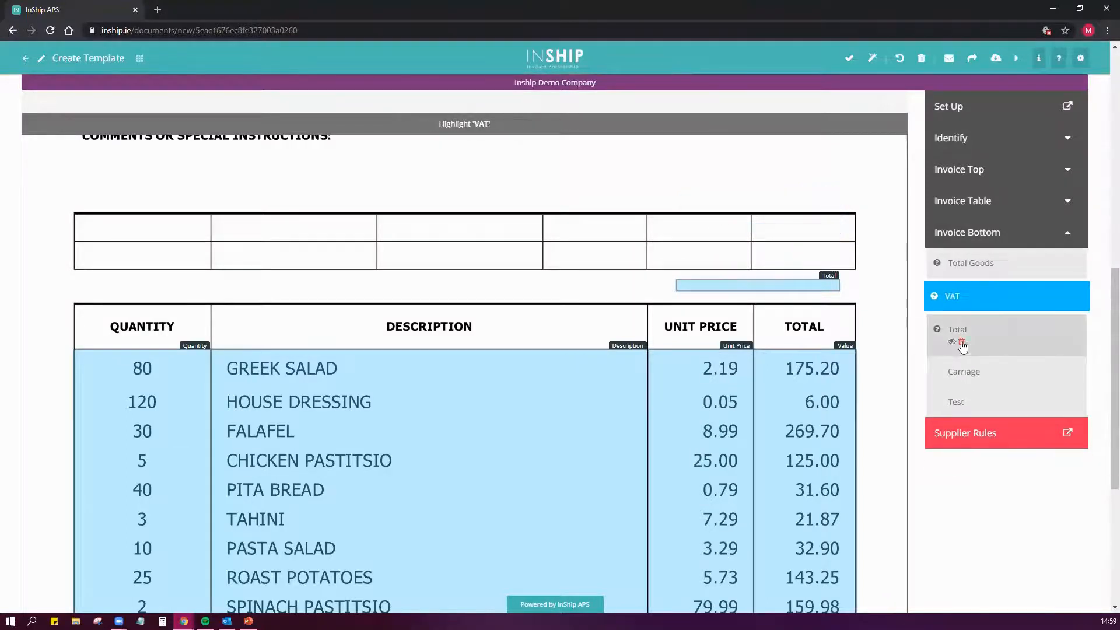
click(962, 343)
- Highlight the full quantity column on the invoice's second page for the Quantity field of the Invoice Table
scroll(355, 252, up, 4)
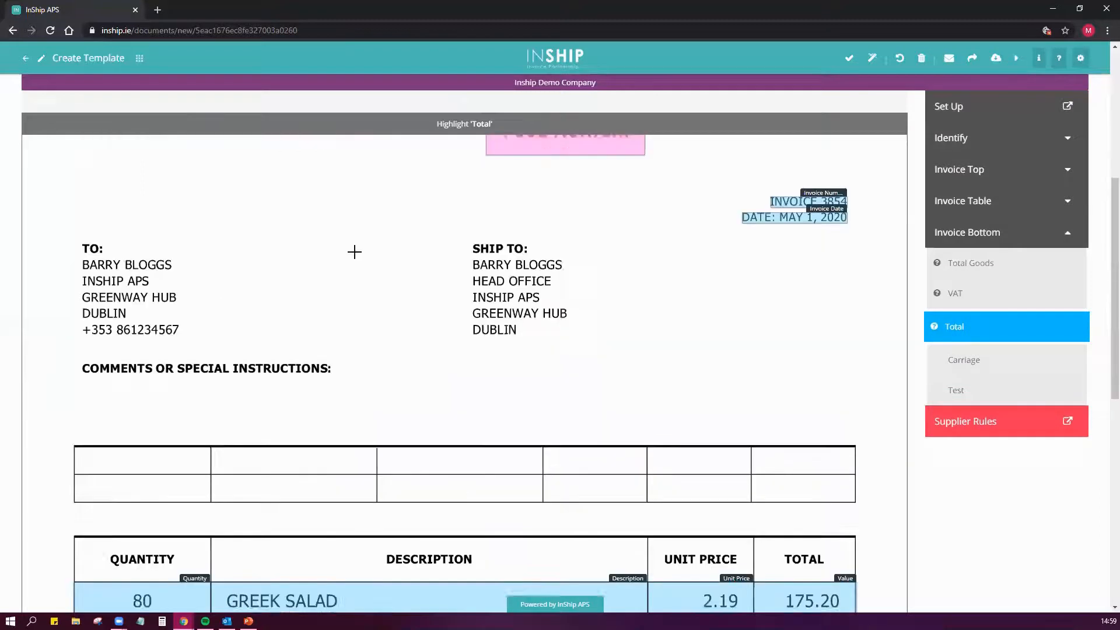
scroll(355, 253, up, 5)
click(190, 211)
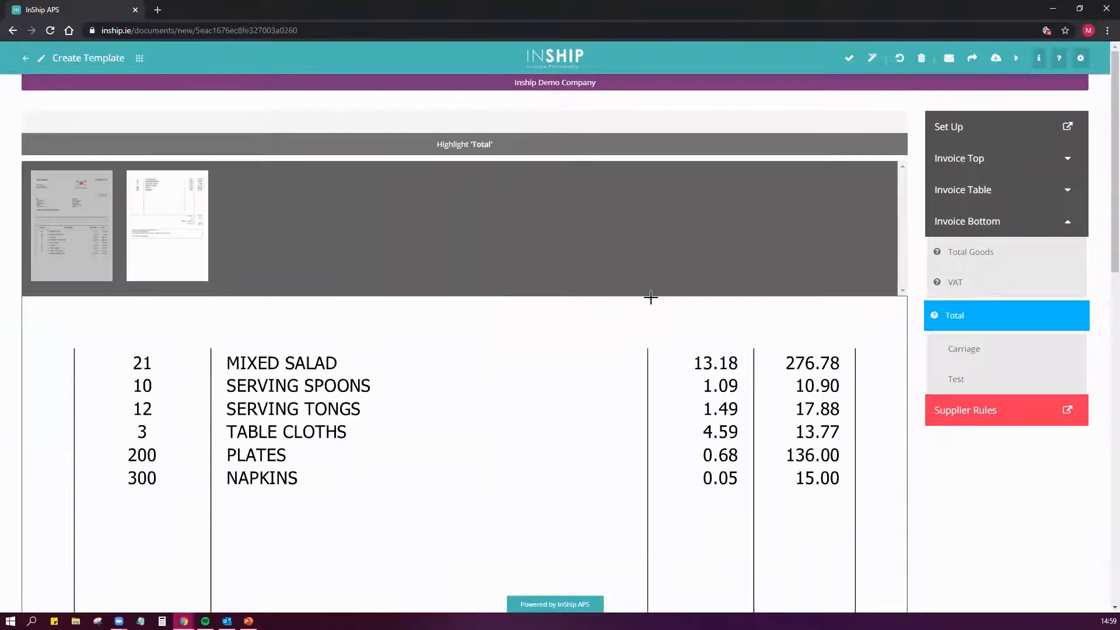
click(998, 195)
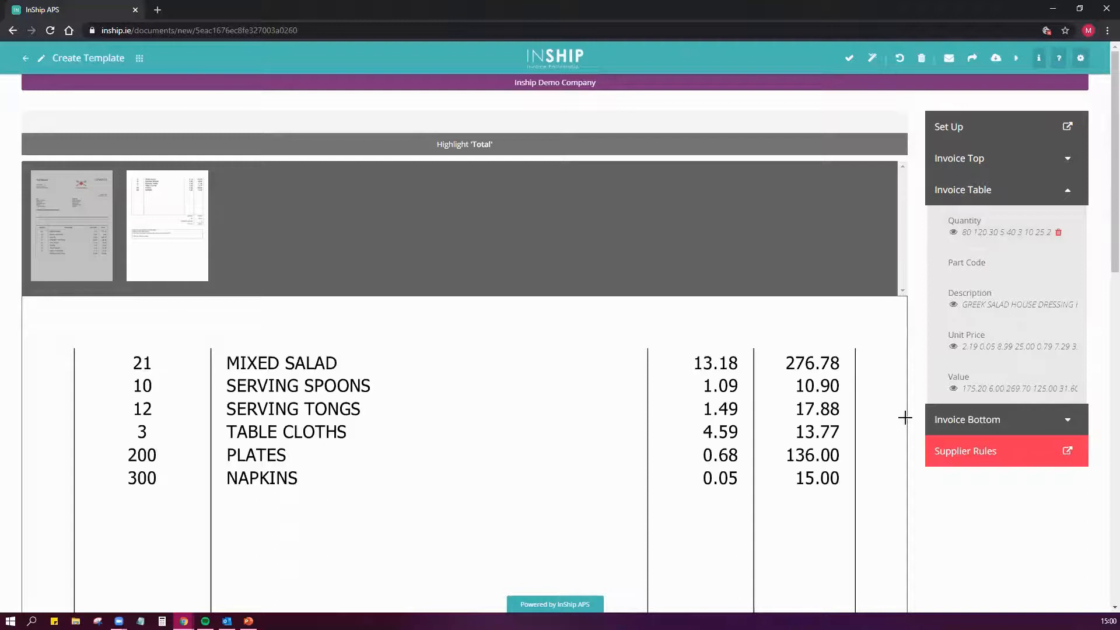
scroll(912, 425, down, 5)
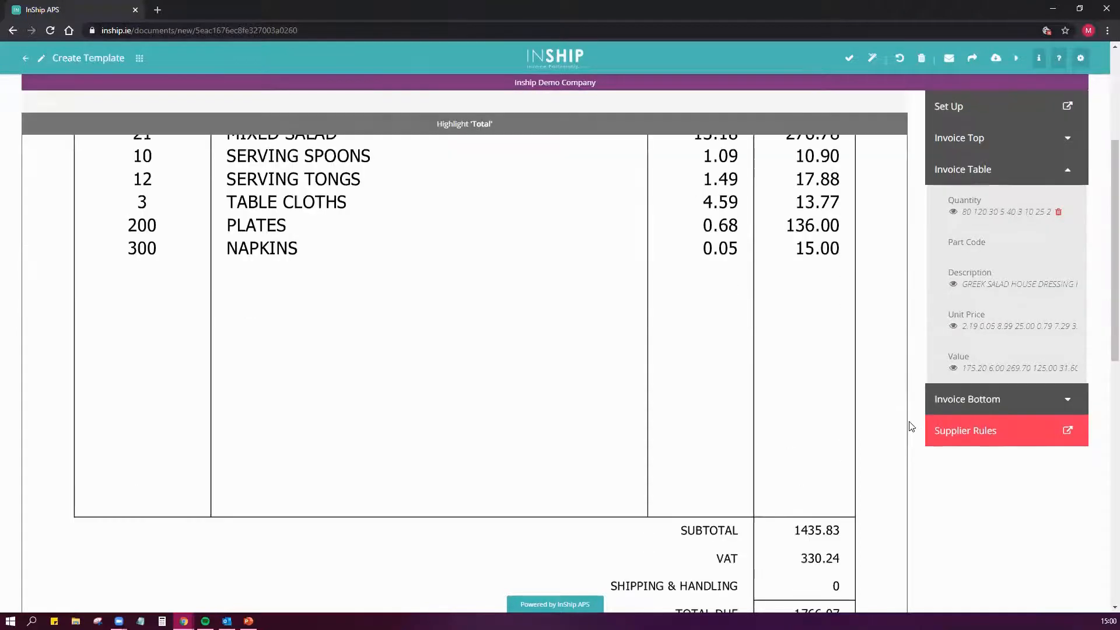
scroll(908, 381, up, 3)
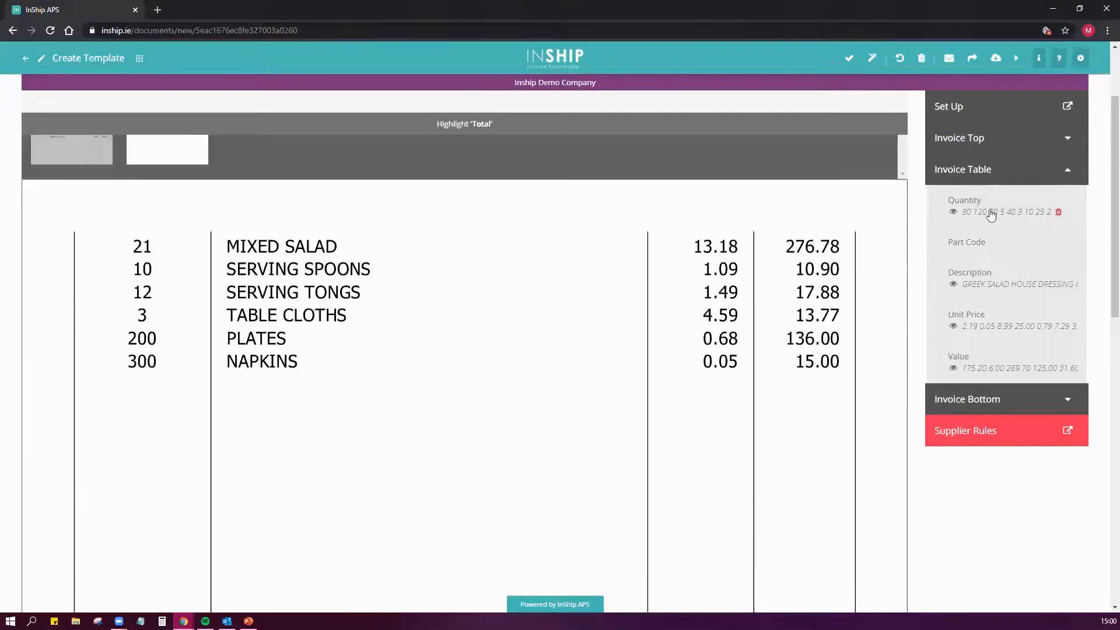
click(943, 211)
scroll(107, 220, down, 2)
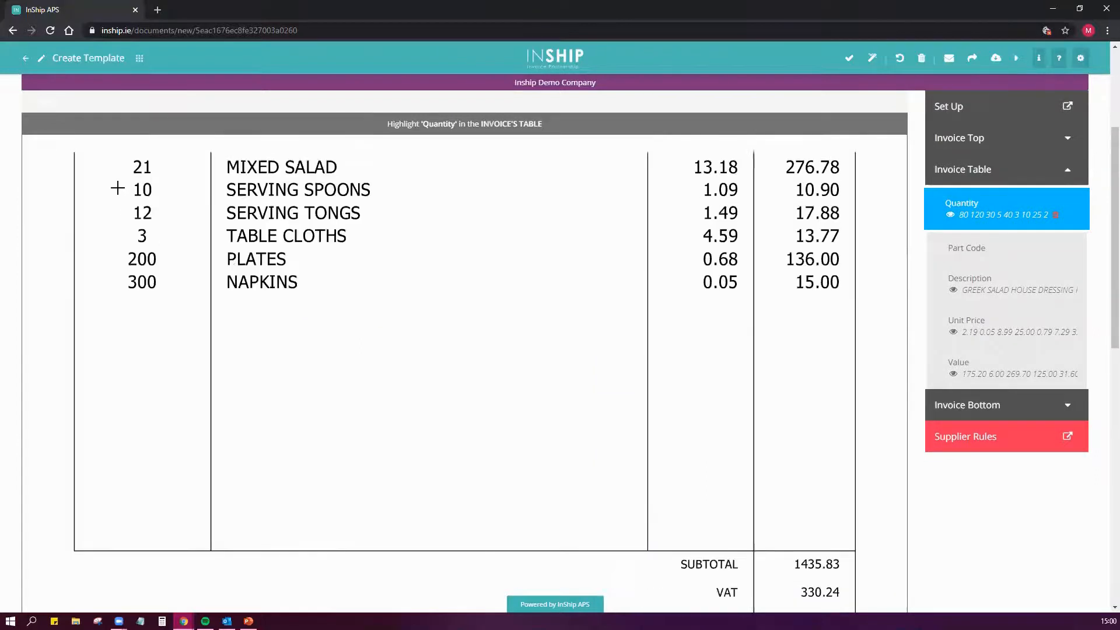
scroll(79, 164, up, 1)
drag(74, 172, 208, 397)
drag(208, 461, 211, 572)
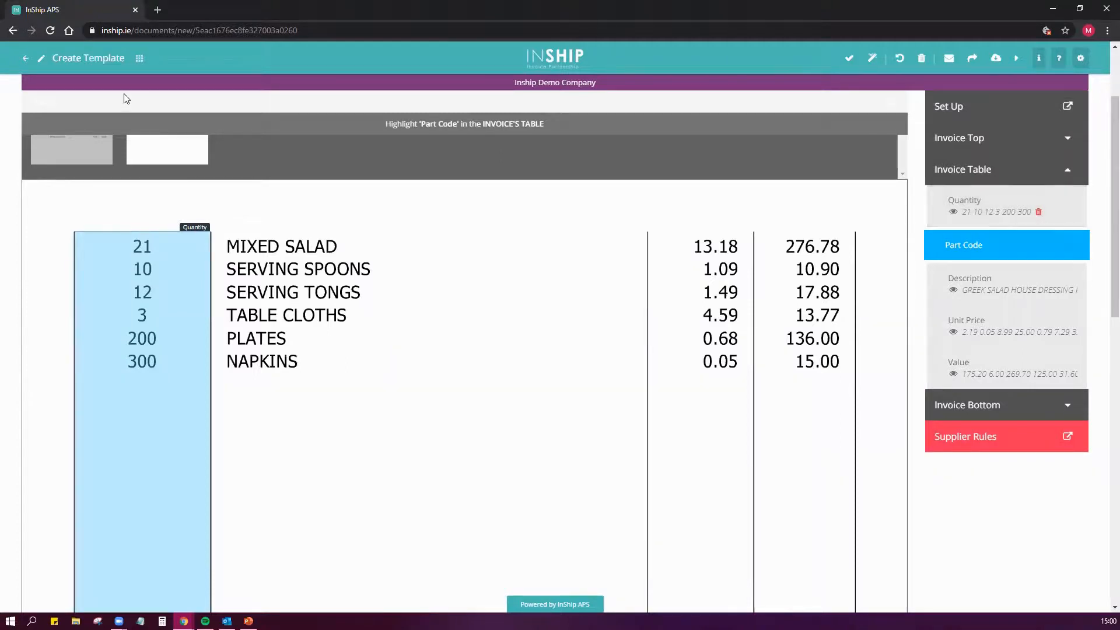
- Reload the template page and show the Invoice Table fields to check the Quantity selections from both pages
click(50, 31)
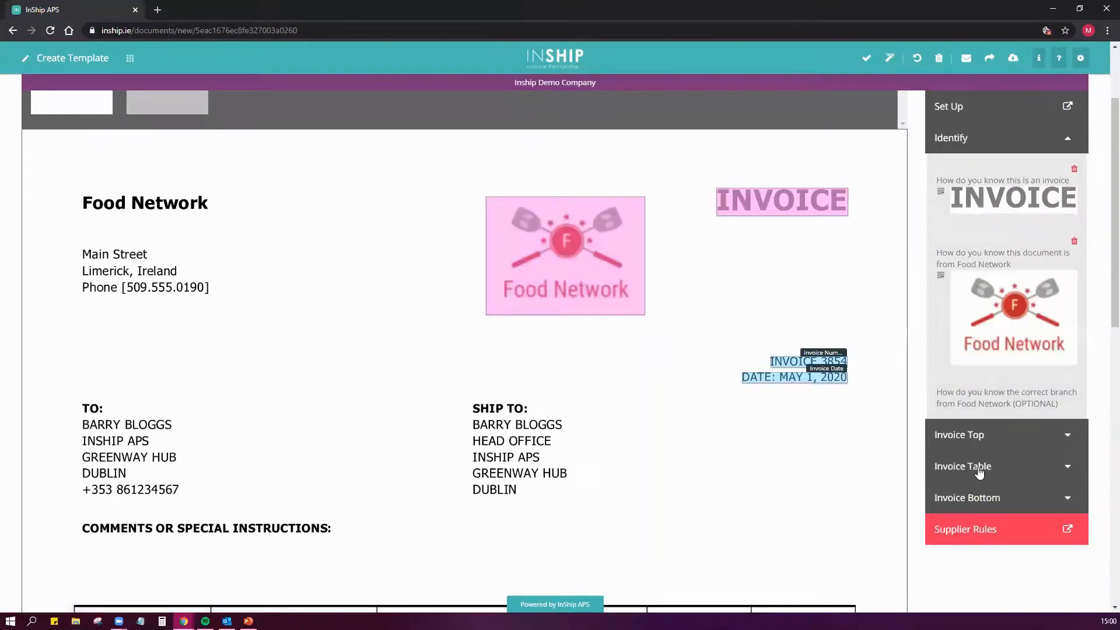
click(978, 472)
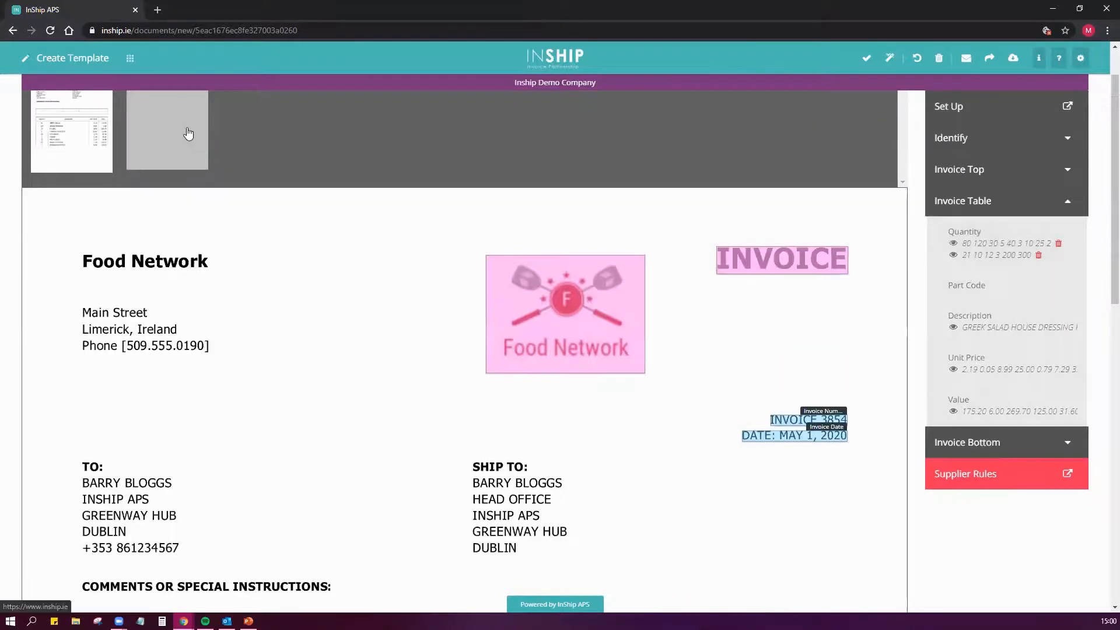
- Map the Description and Unit Price fields to the full description and unit price columns on the invoice's second page
click(187, 135)
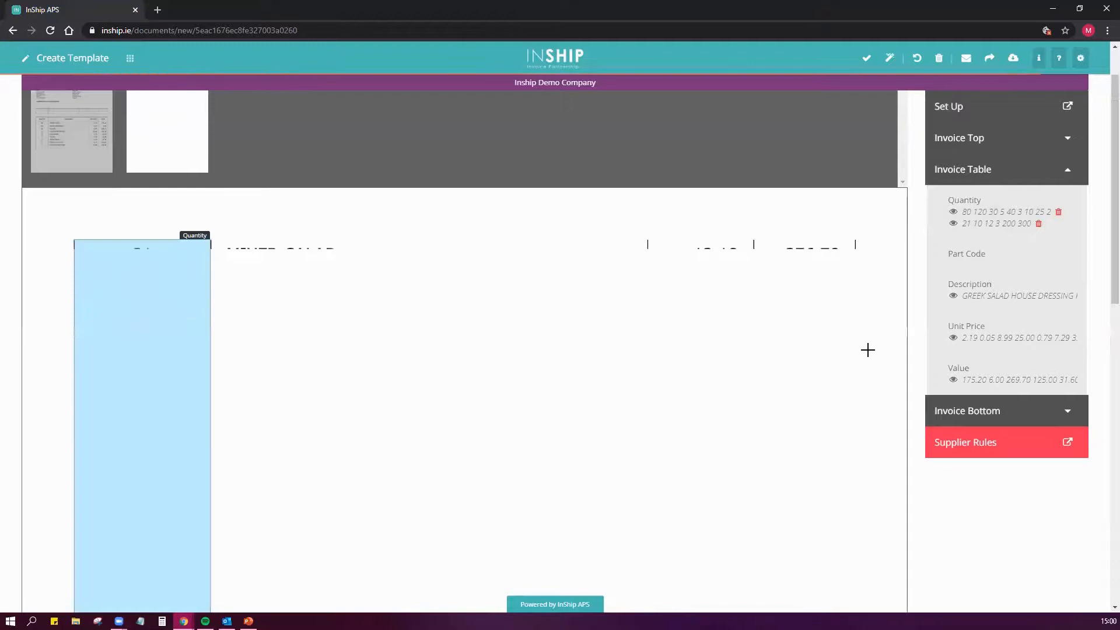
click(1017, 303)
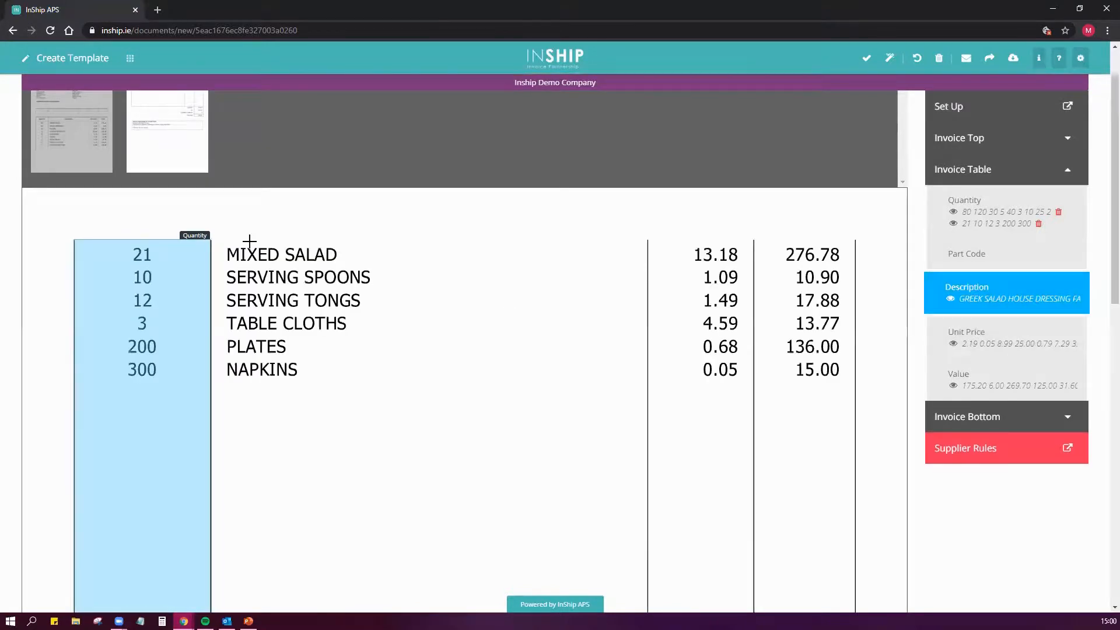
drag(211, 238, 648, 538)
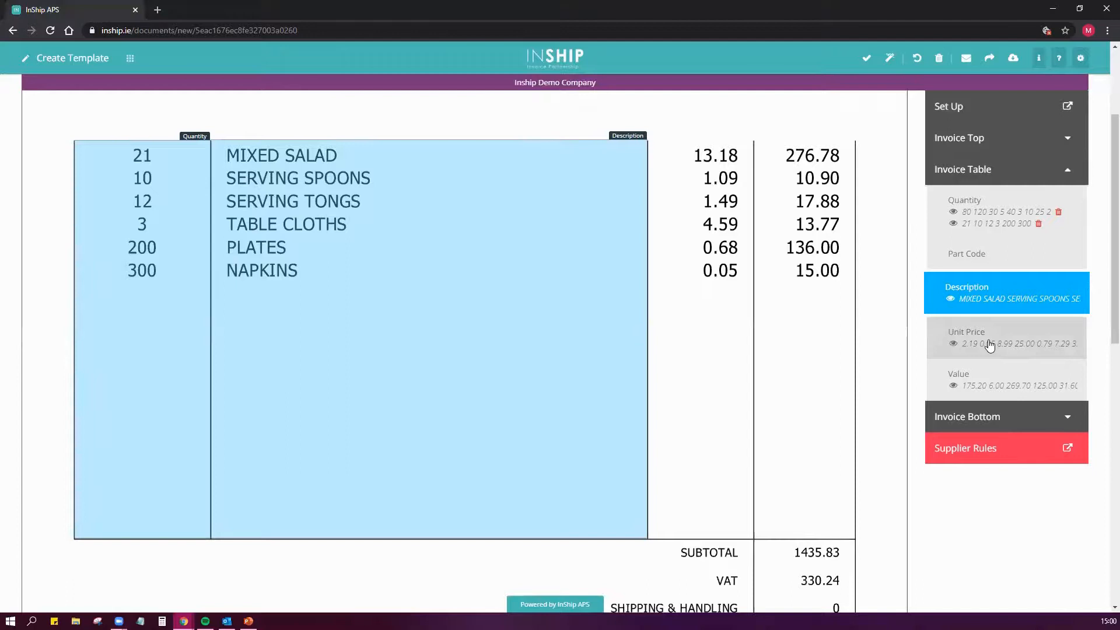
click(990, 345)
scroll(653, 196, up, 1)
drag(648, 197, 752, 206)
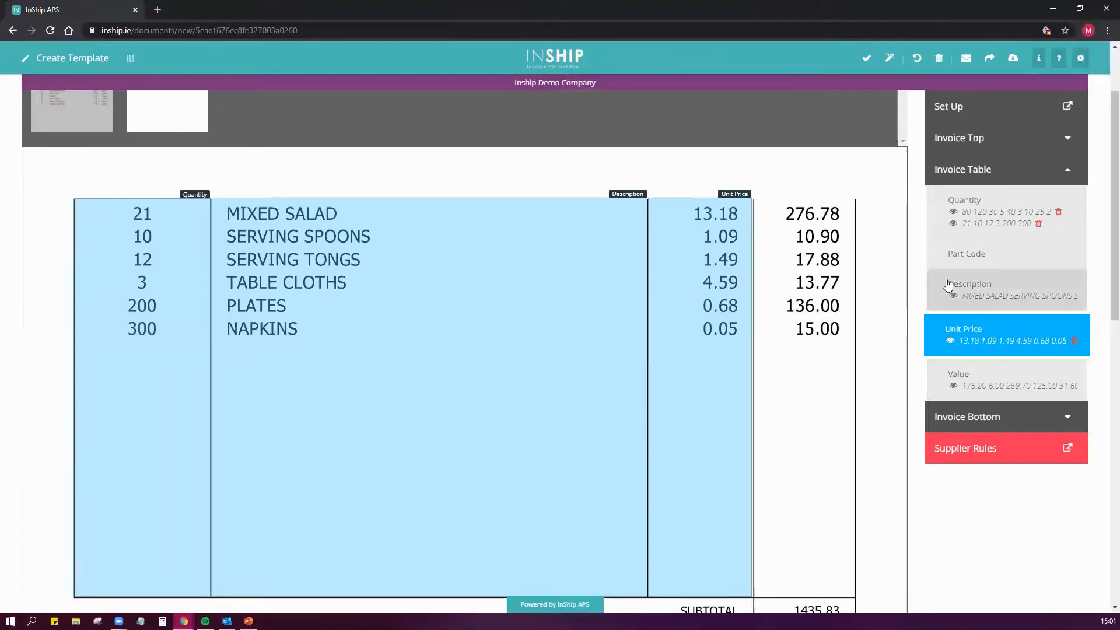
- Refresh the template fields and map the Value field of the Invoice Table to the line total column on the second page
click(890, 59)
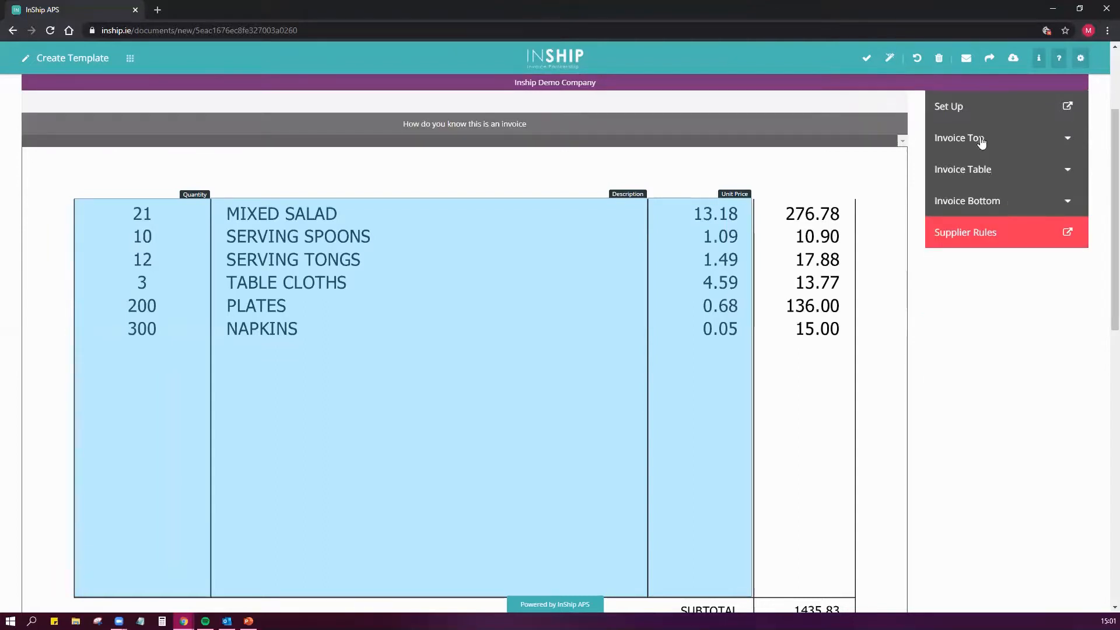
click(985, 170)
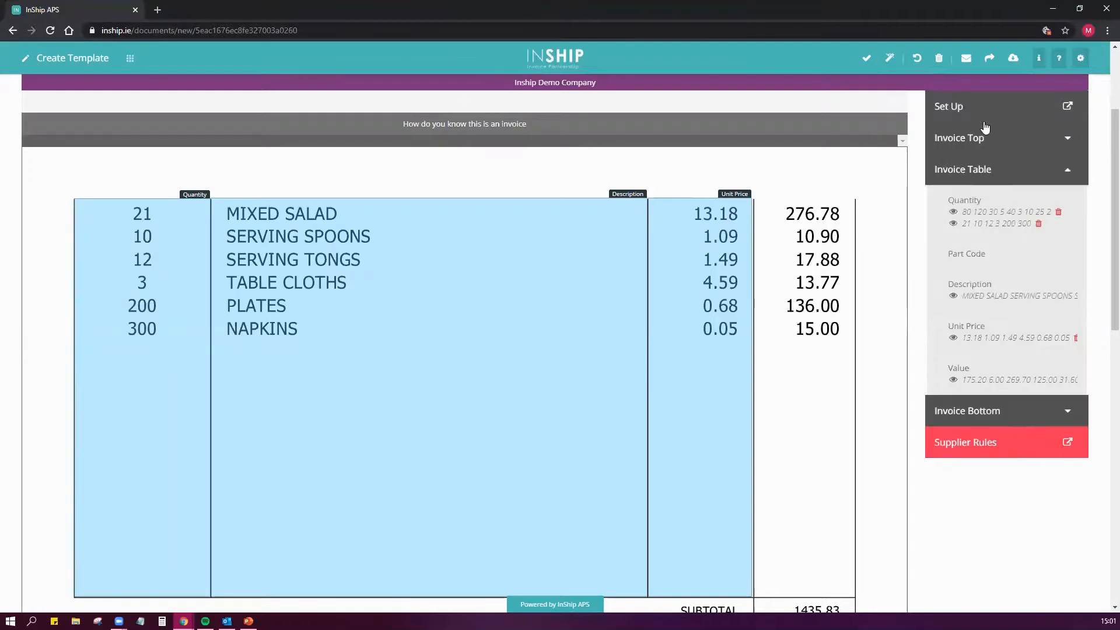
click(984, 369)
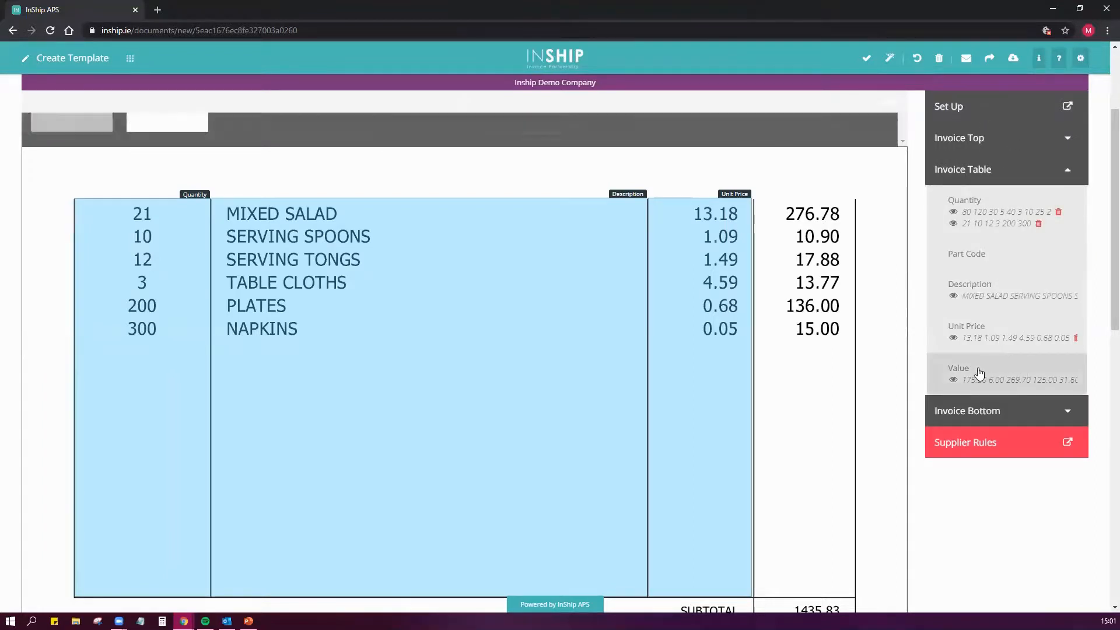
click(985, 375)
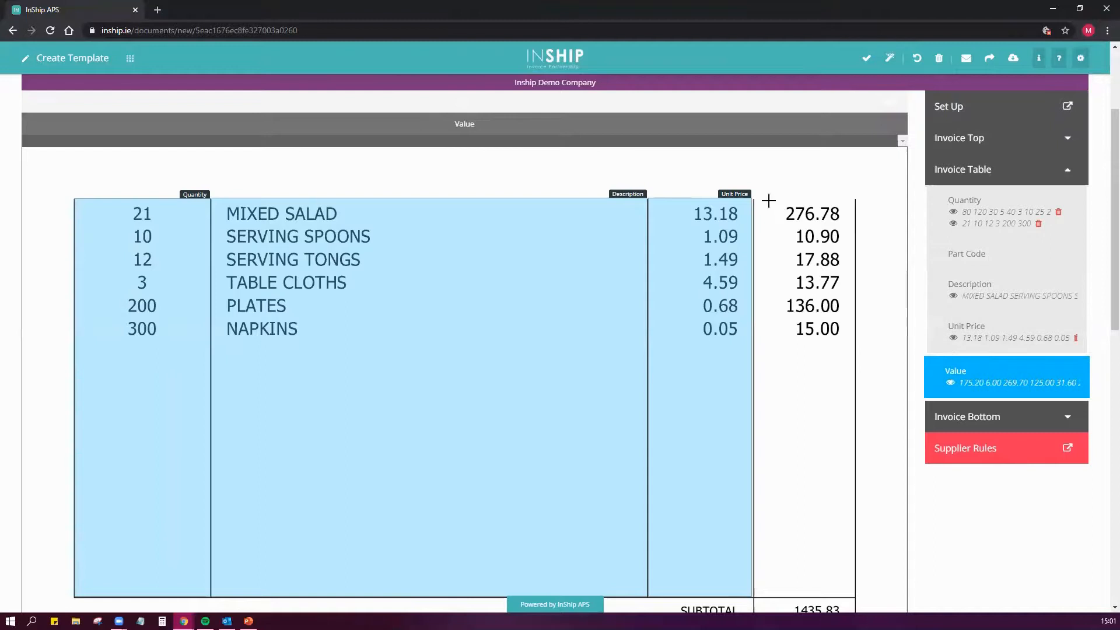
drag(754, 197, 856, 186)
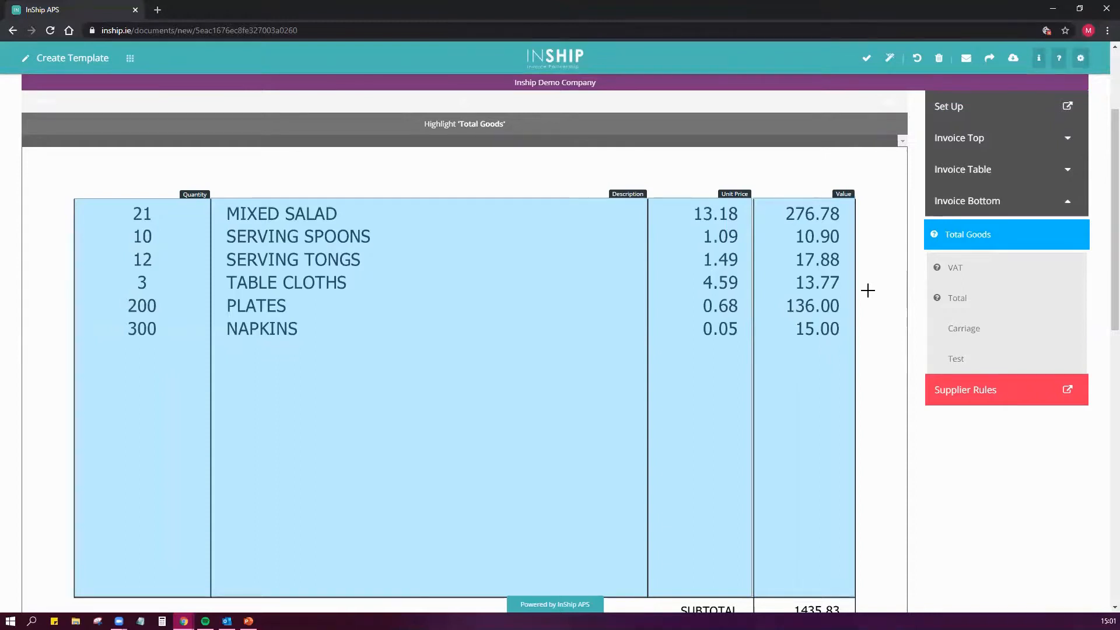
- Highlight the SUBTOTAL line for Total Goods, the VAT label up to its amount for VAT, and the TOTAL DUE line for Total
scroll(868, 290, down, 4)
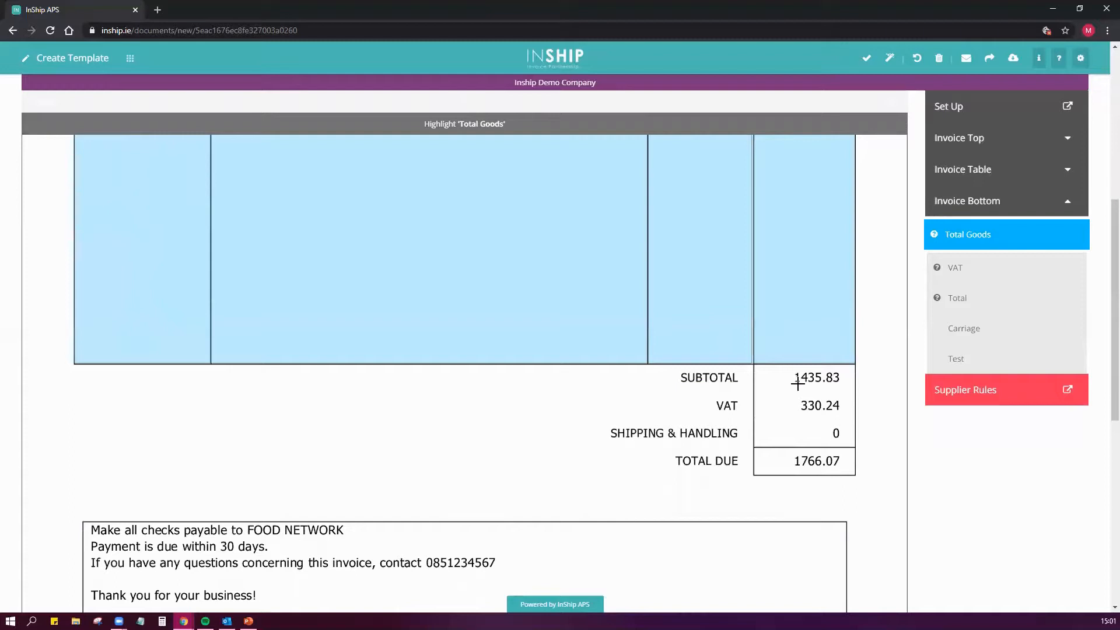
drag(681, 369, 847, 385)
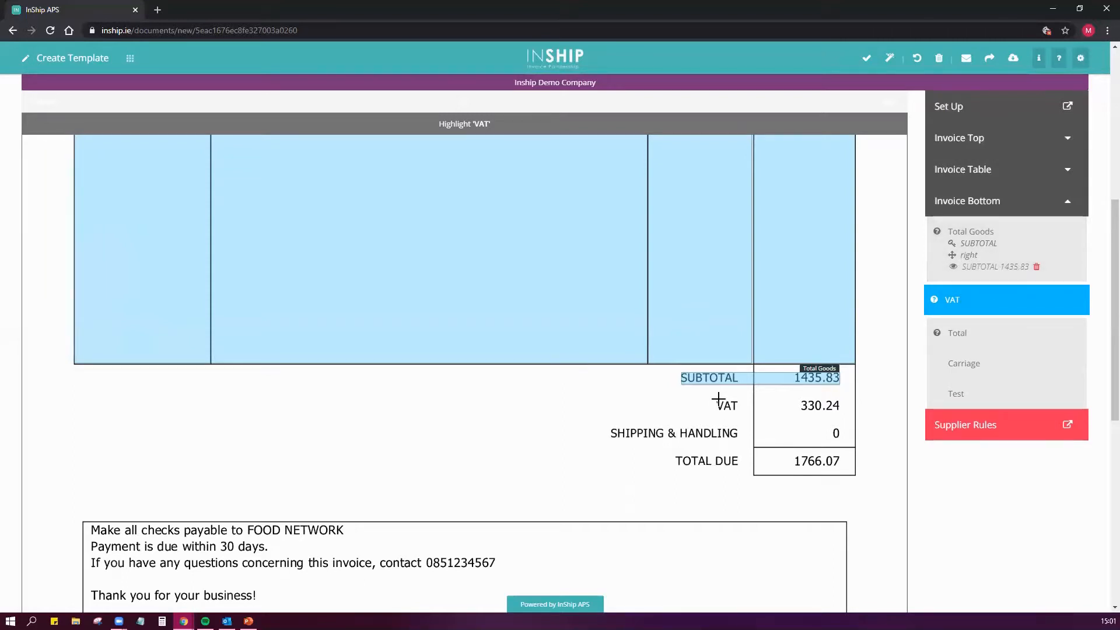
drag(714, 399, 803, 413)
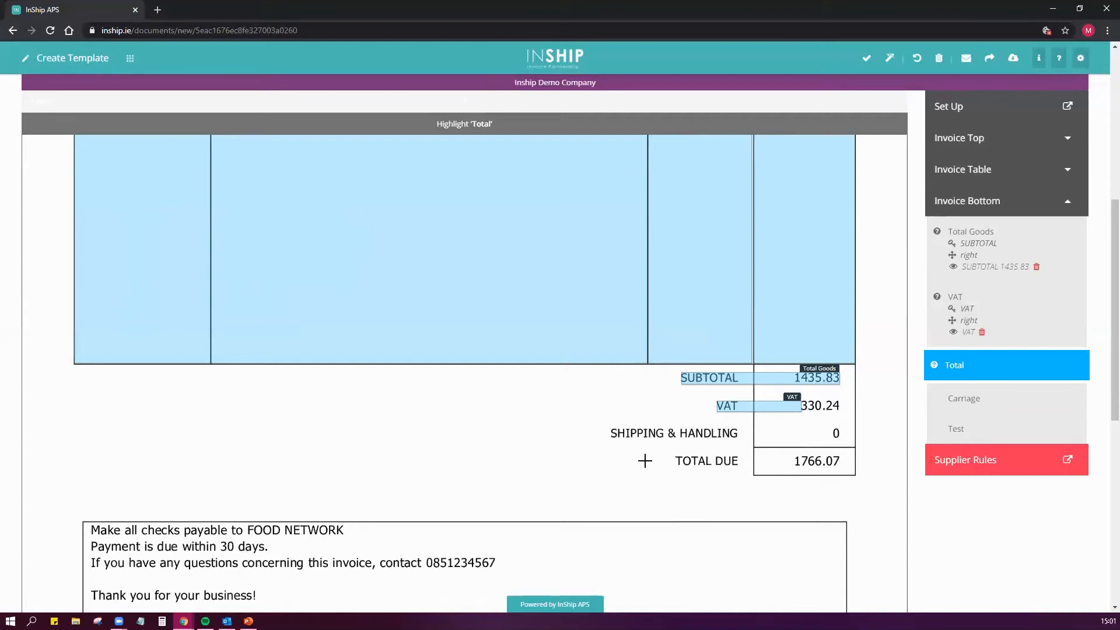
mouse_move(669, 454)
mouse_down()
mouse_move(680, 464)
mouse_move(841, 467)
mouse_up()
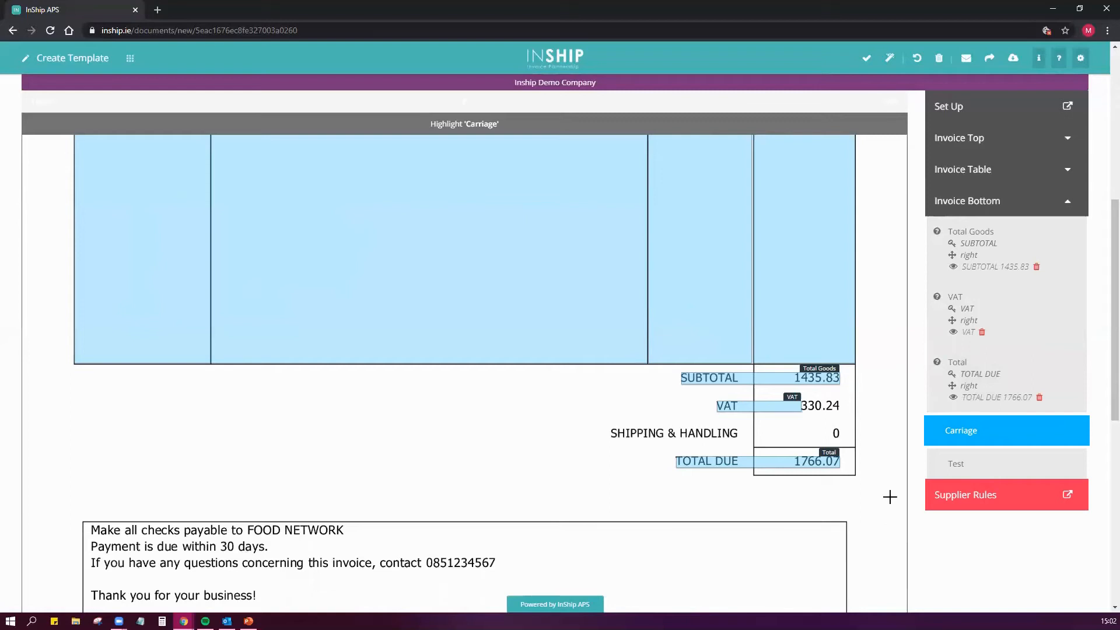
- Open the Food Network supplier rules and finish the template with the existing rule settings
click(965, 495)
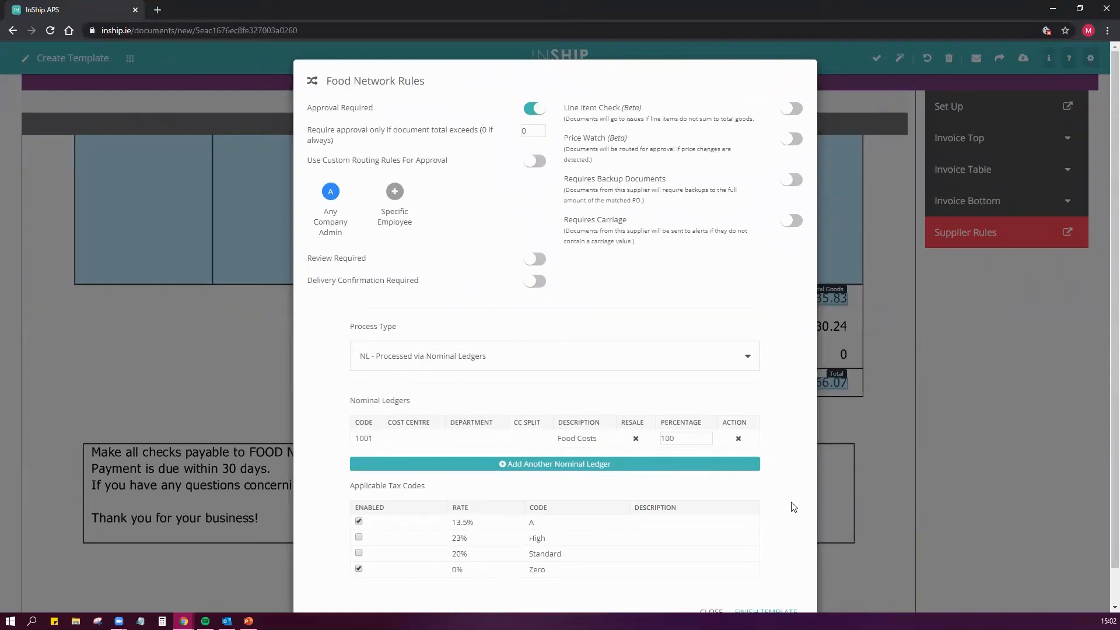
scroll(758, 512, down, 1)
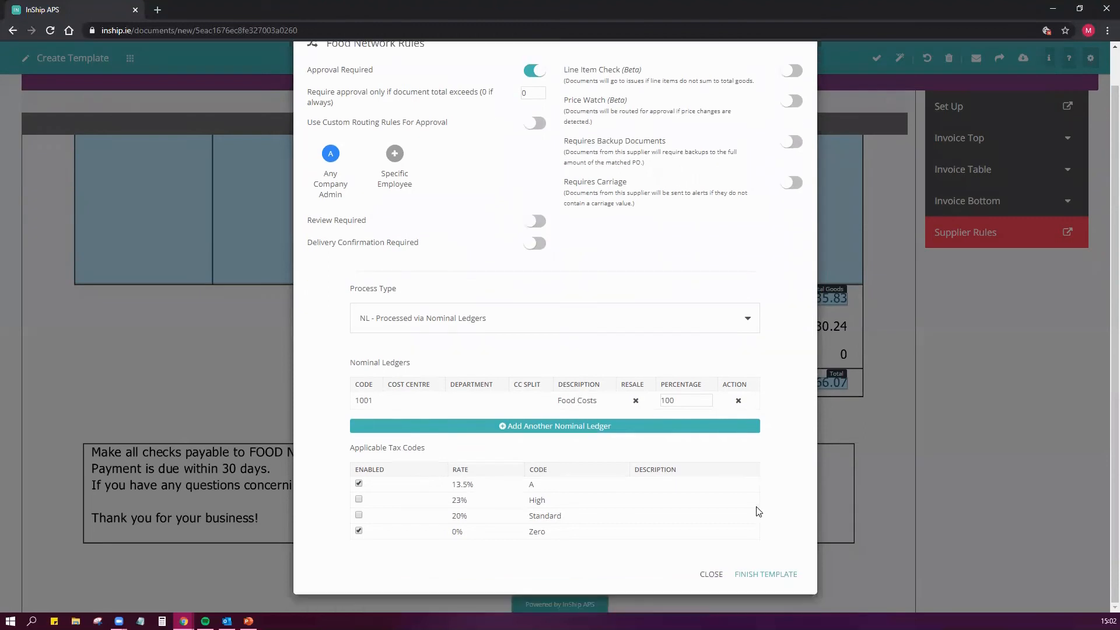
click(750, 577)
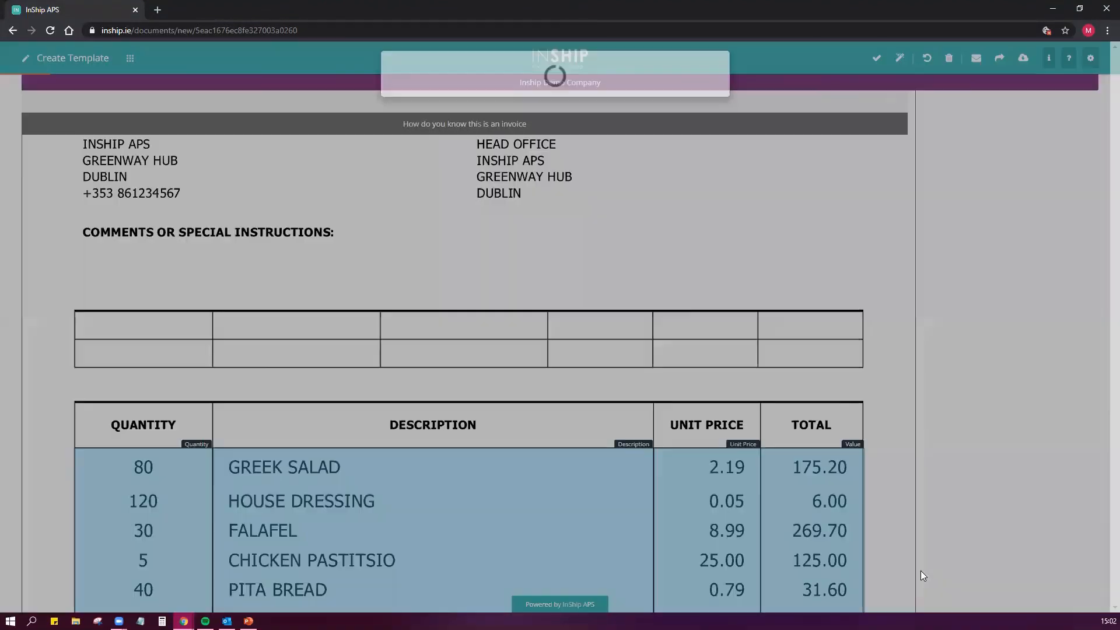